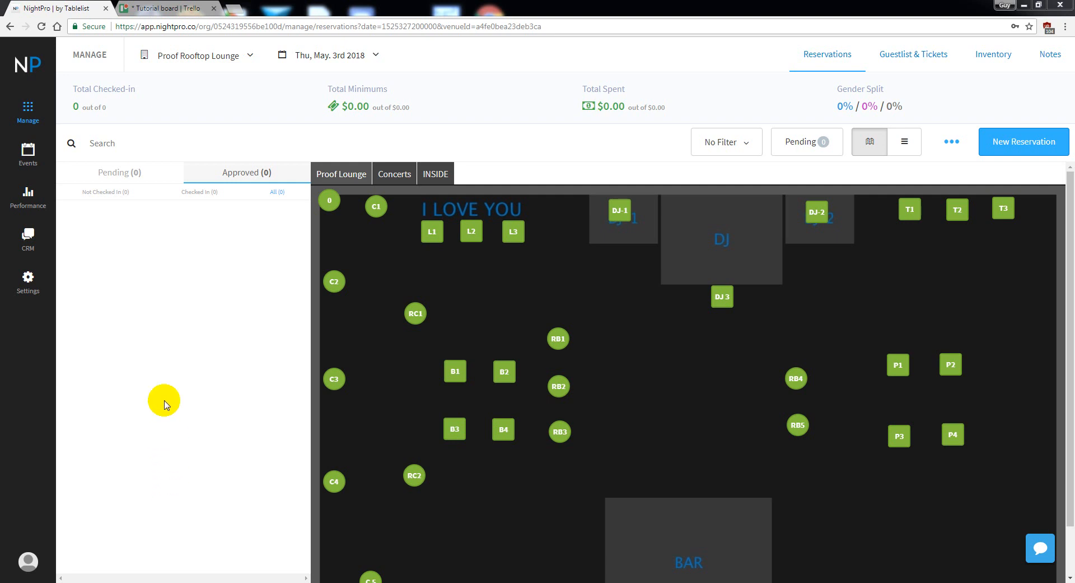
# Step: On the Trello tutorial board, post a comment on the Creating artwork card asking when this event will be ready for the website
pyautogui.click(152, 11)
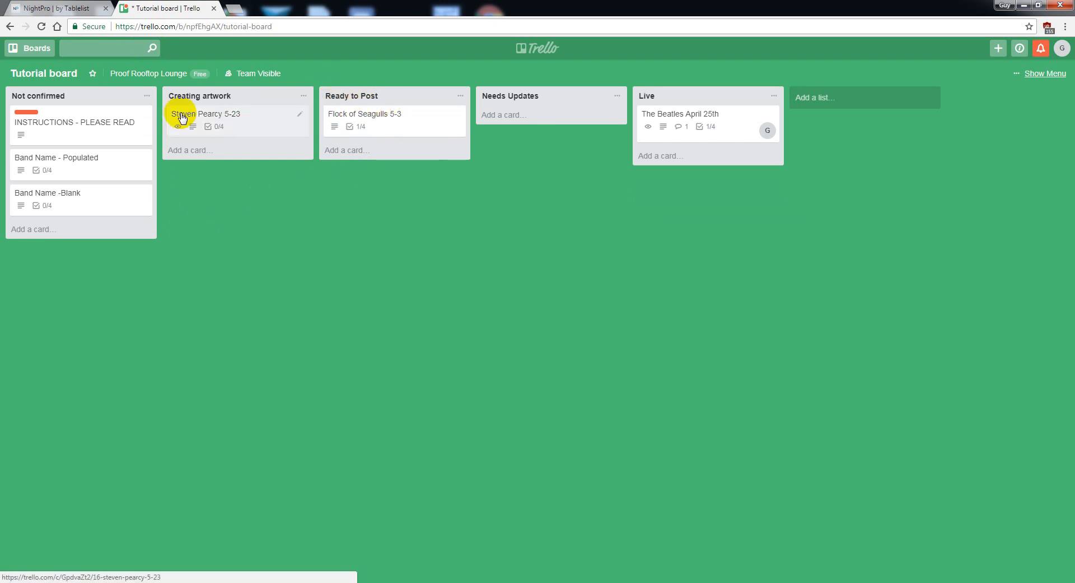
pyautogui.click(263, 122)
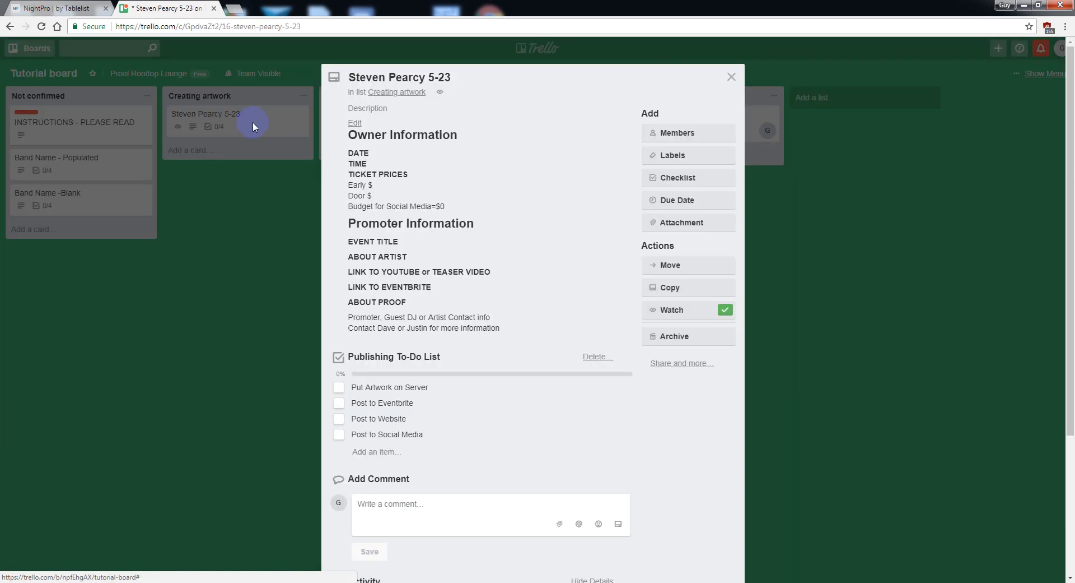
pyautogui.scroll(-3, 428, 182)
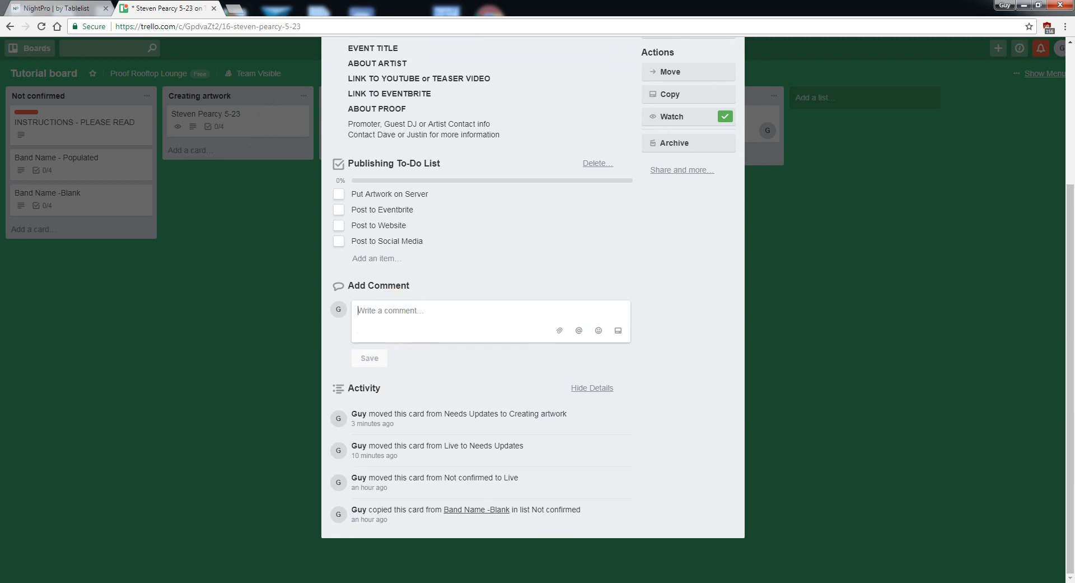
pyautogui.write('Wh')
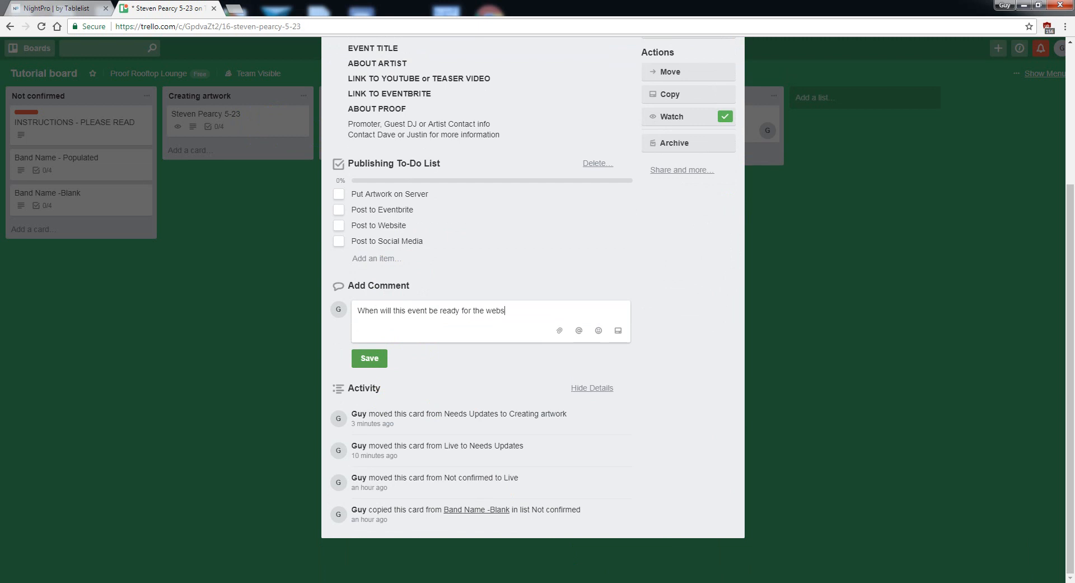
pyautogui.click(369, 358)
pyautogui.scroll(4, 727, 79)
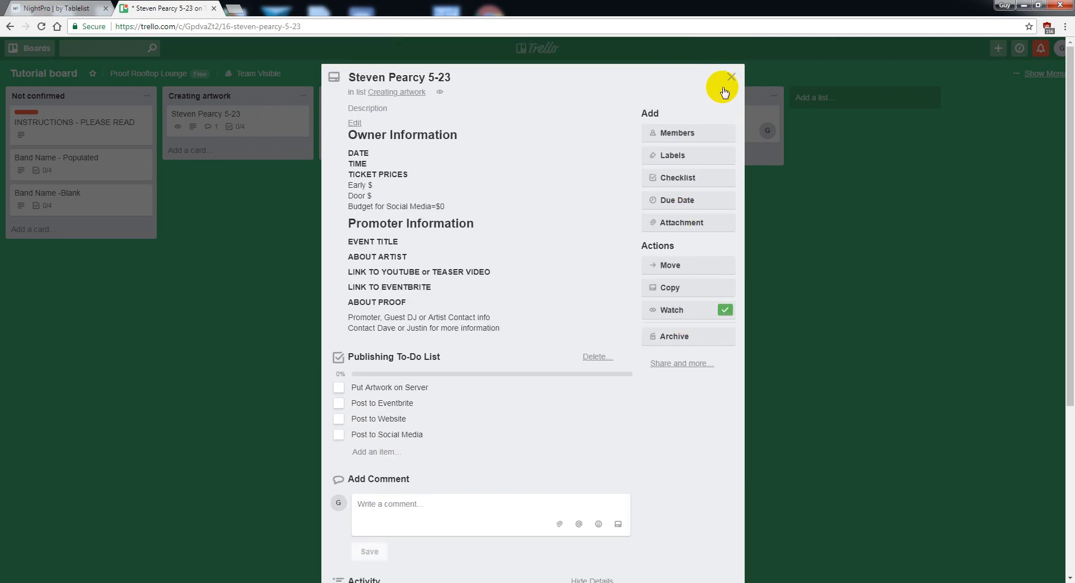
pyautogui.click(725, 77)
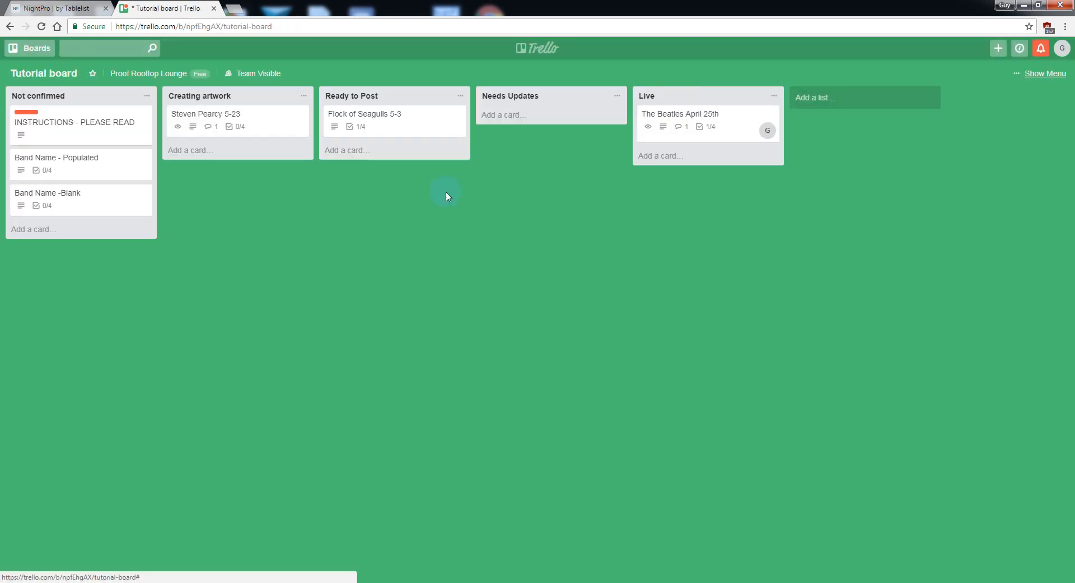
# Step: Review the Flock of Seagulls 5-3 card's event details and publishing to-do list, then close the card
pyautogui.click(398, 126)
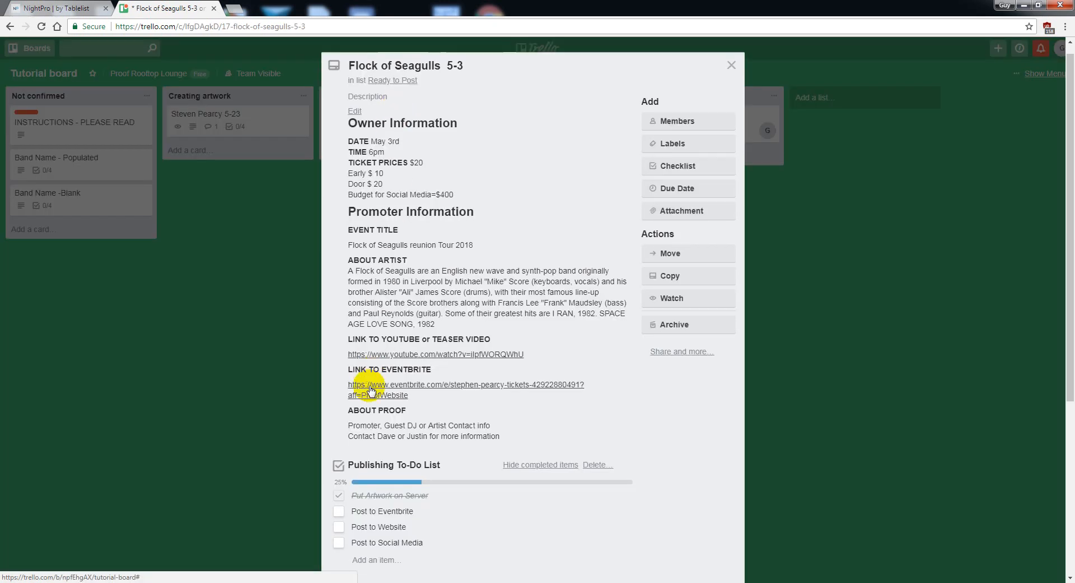
pyautogui.scroll(-4, 364, 280)
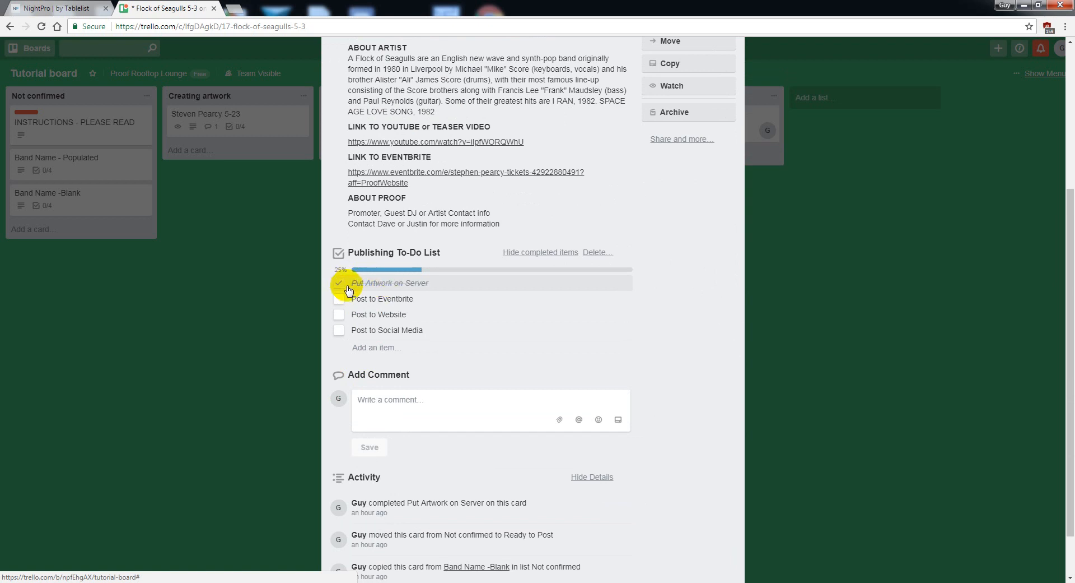
pyautogui.scroll(4, 595, 300)
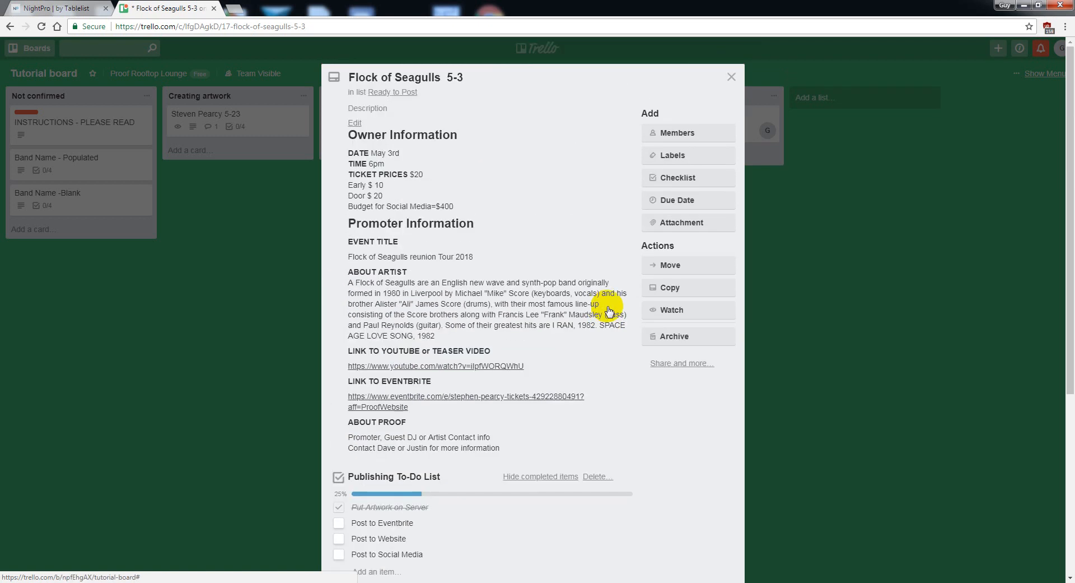
pyautogui.click(728, 75)
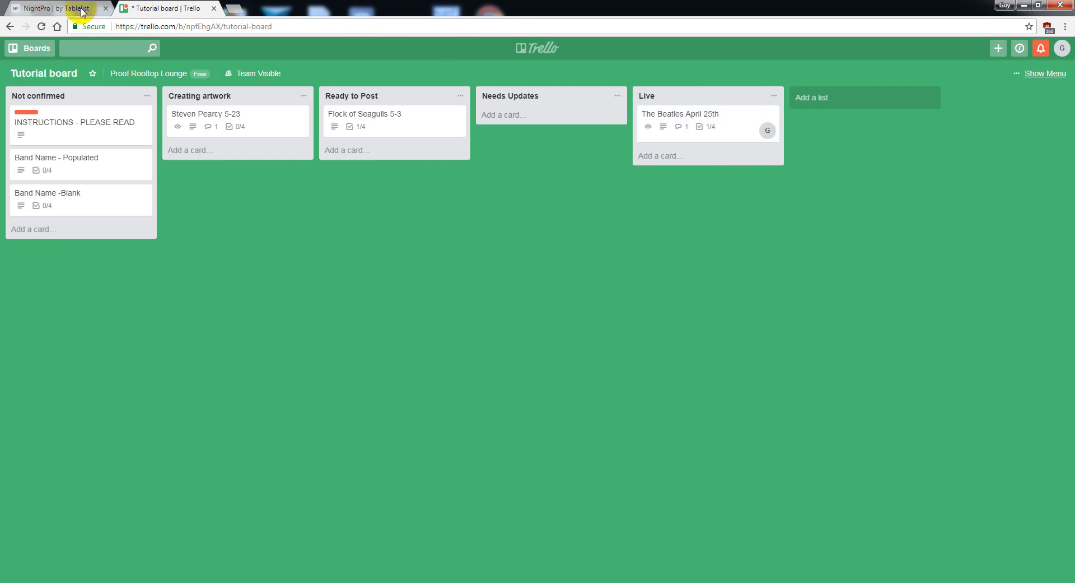
# Step: Switch to NightPro and start a new event for Proof Rooftop Lounge from its events list
pyautogui.click(63, 9)
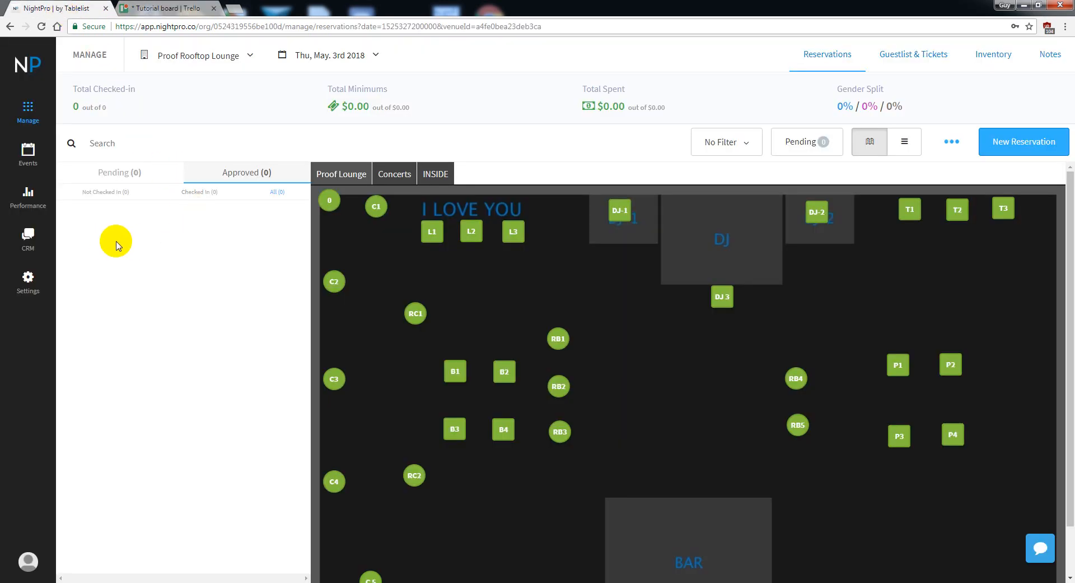
pyautogui.click(29, 153)
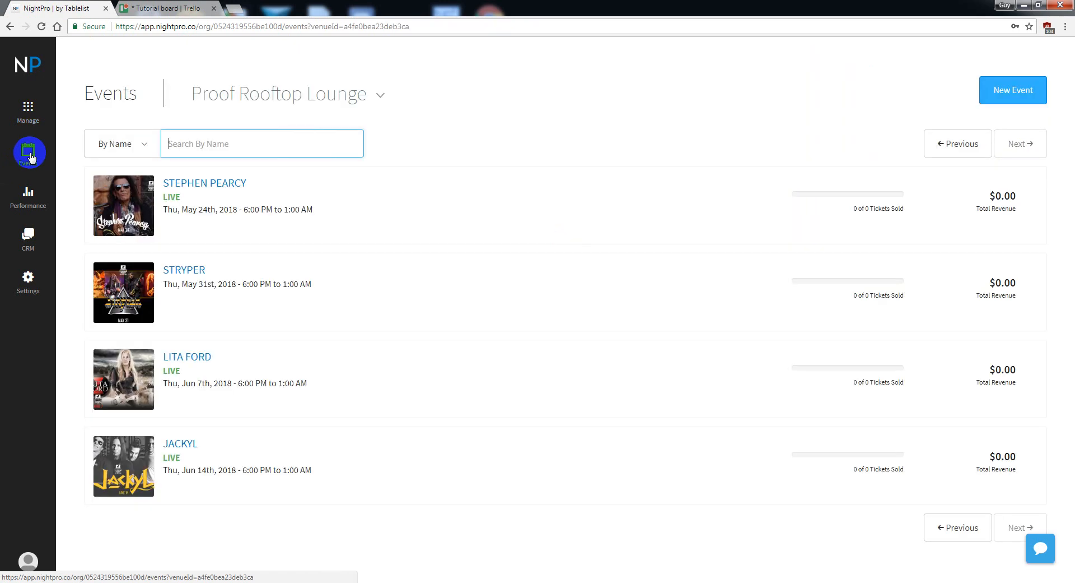
pyautogui.click(1009, 94)
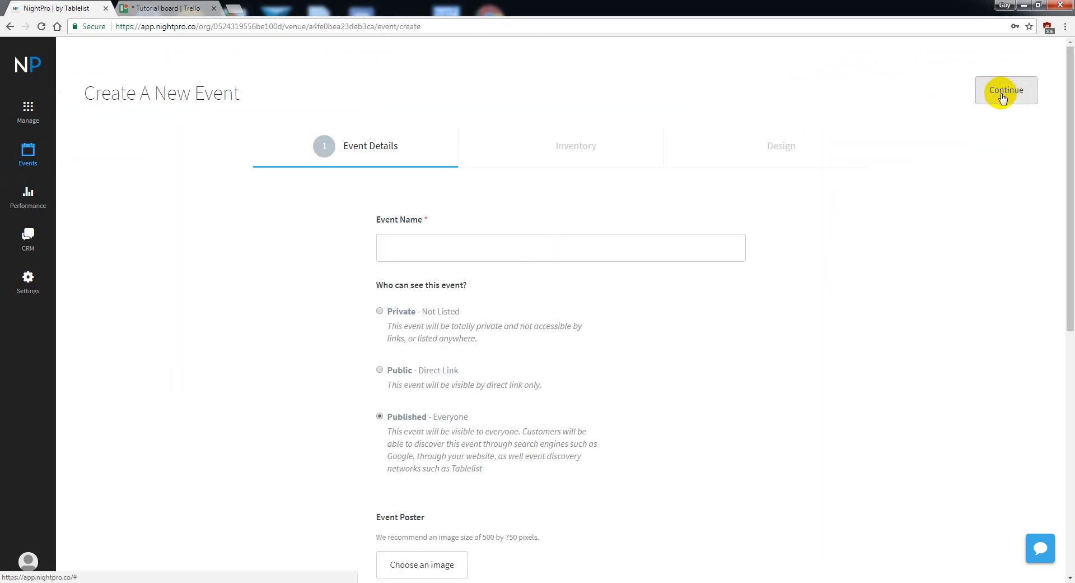
pyautogui.click(409, 246)
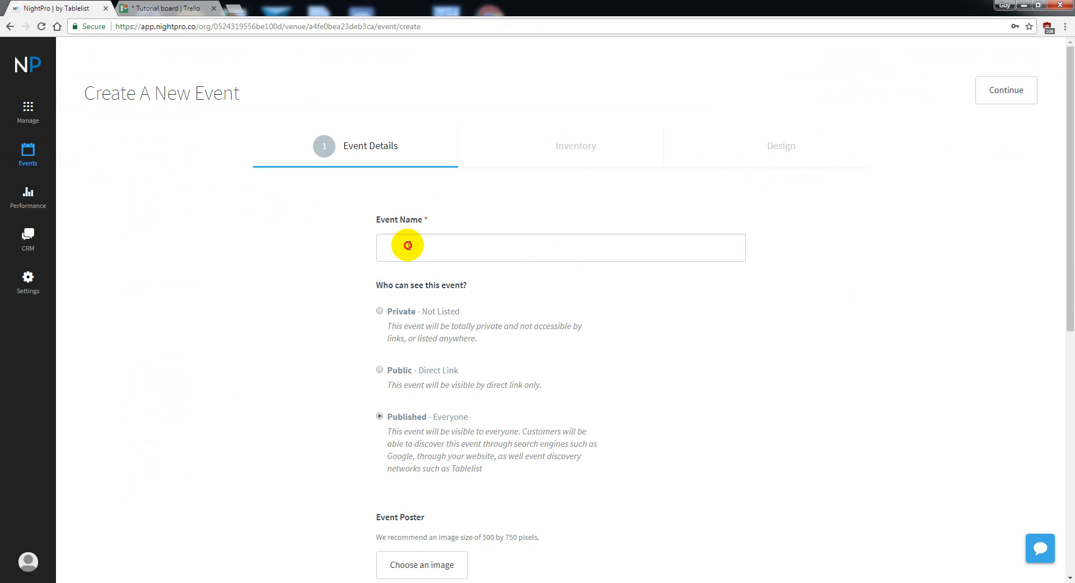
# Step: In Trello, copy the event title "Flock of Seagulls reunion Tour 2018" from the description of the Flock of Seagulls 5-3 card
pyautogui.click(163, 9)
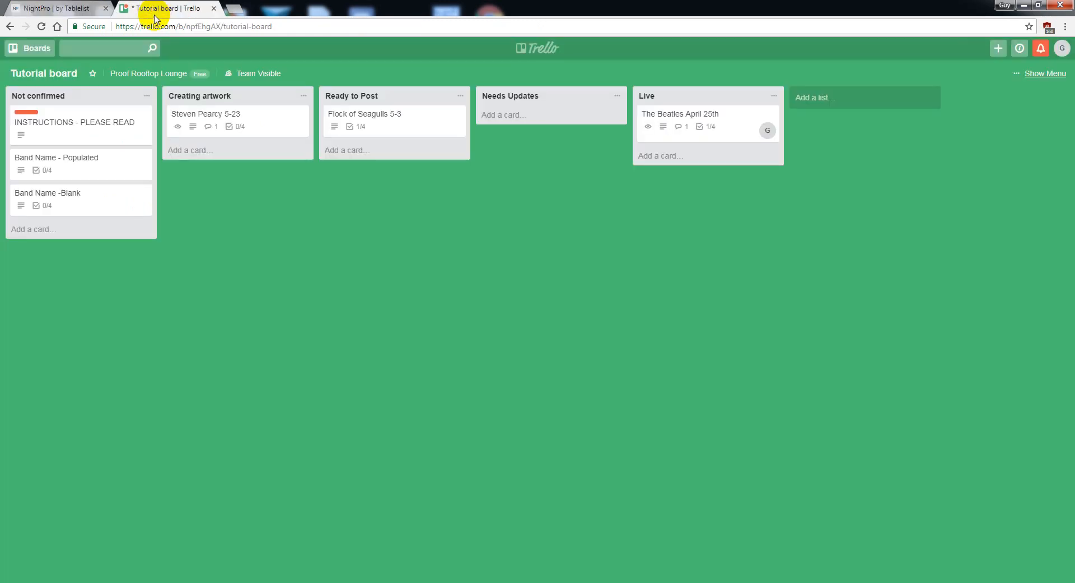
pyautogui.click(386, 118)
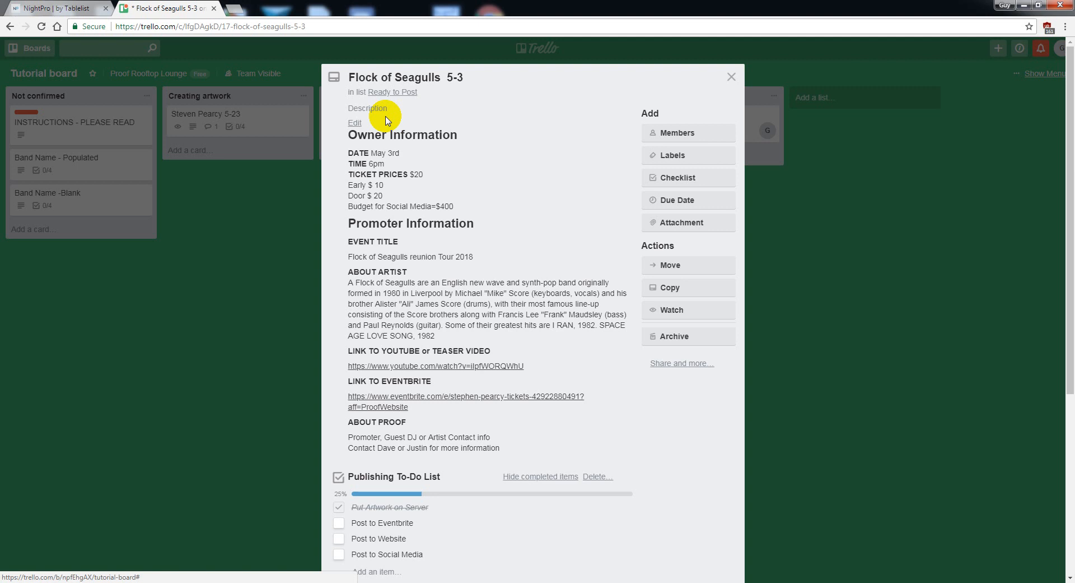
pyautogui.click(731, 77)
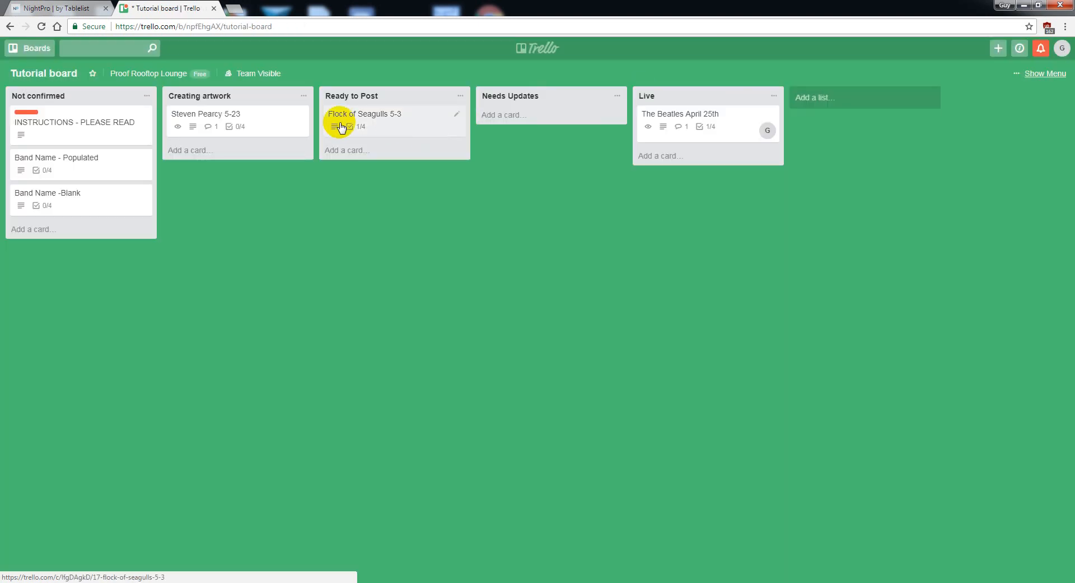
pyautogui.click(424, 130)
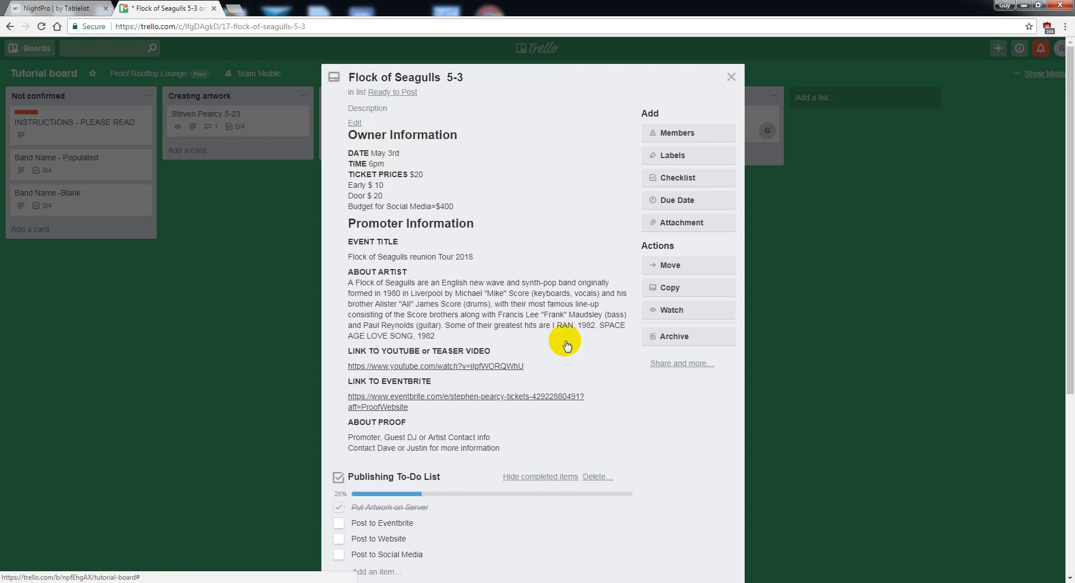
pyautogui.click(541, 202)
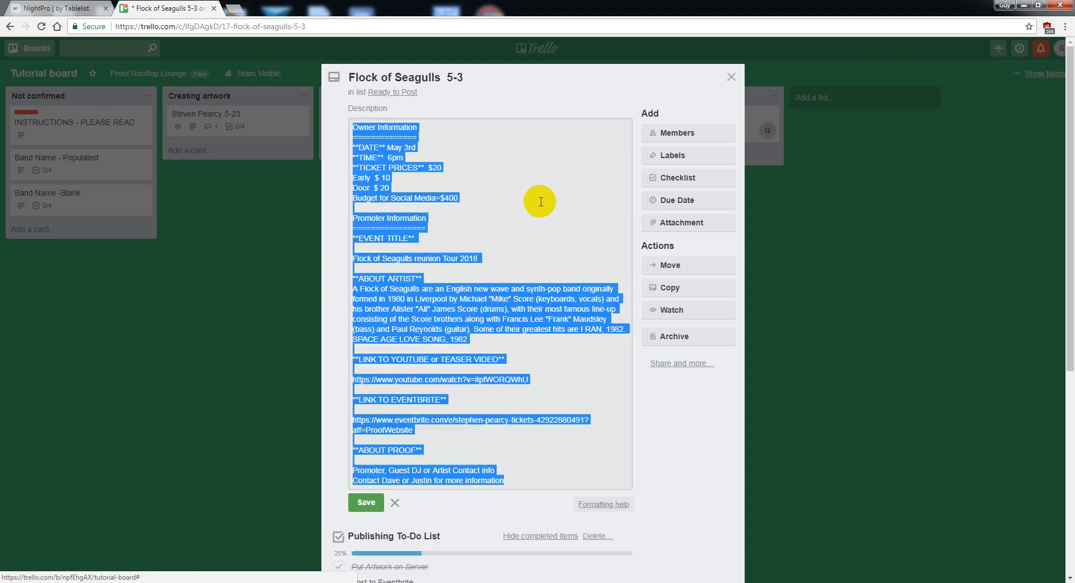
pyautogui.click(541, 201)
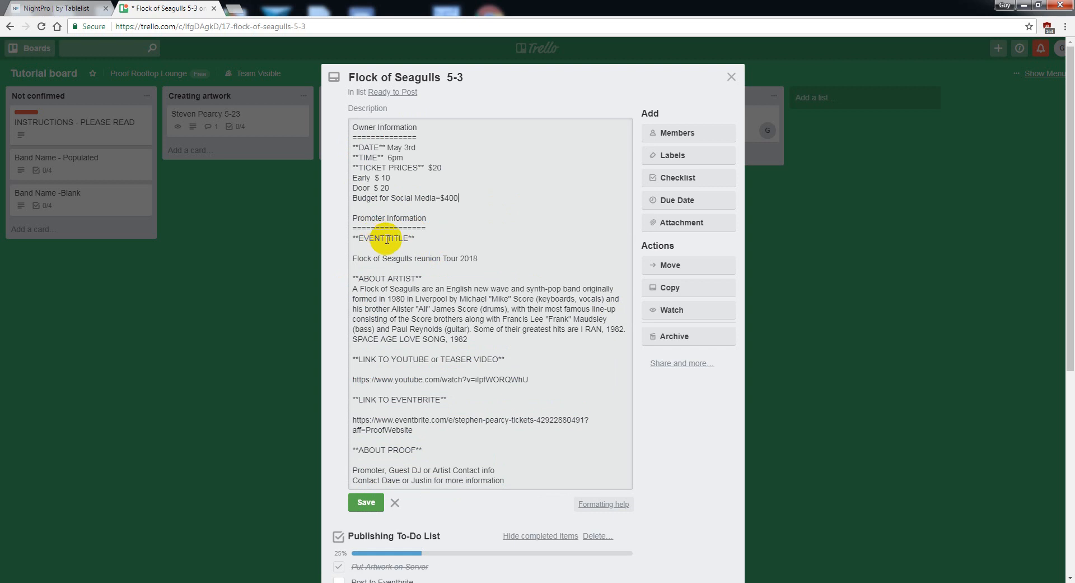
pyautogui.moveTo(477, 259)
pyautogui.mouseDown()
pyautogui.moveTo(307, 265)
pyautogui.moveTo(478, 257)
pyautogui.mouseUp()
pyautogui.rightClick(458, 260)
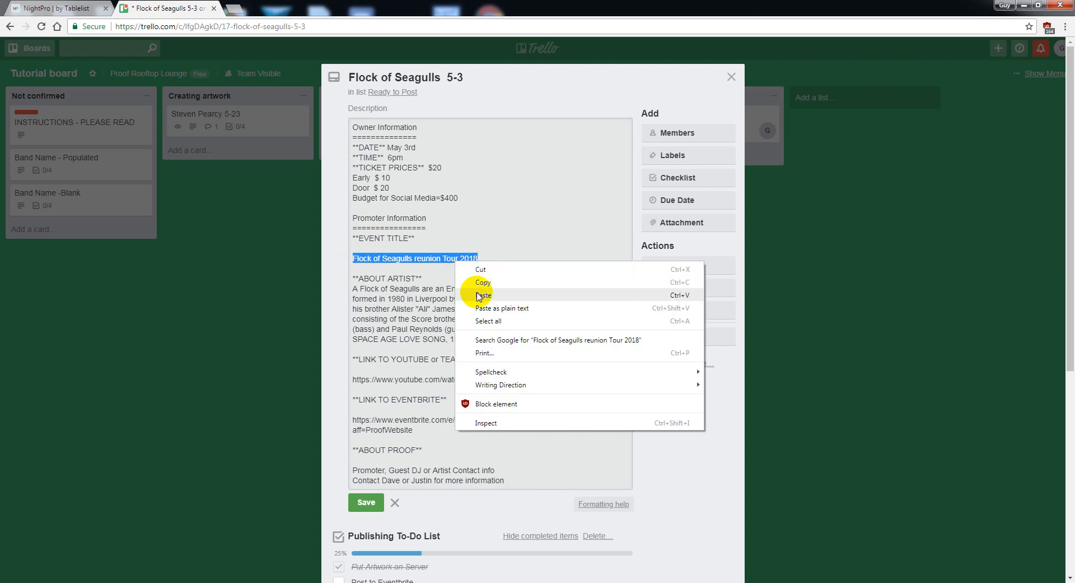
pyautogui.click(475, 277)
# Step: Return to NightPro and paste the copied title as the new event's name
pyautogui.click(21, 8)
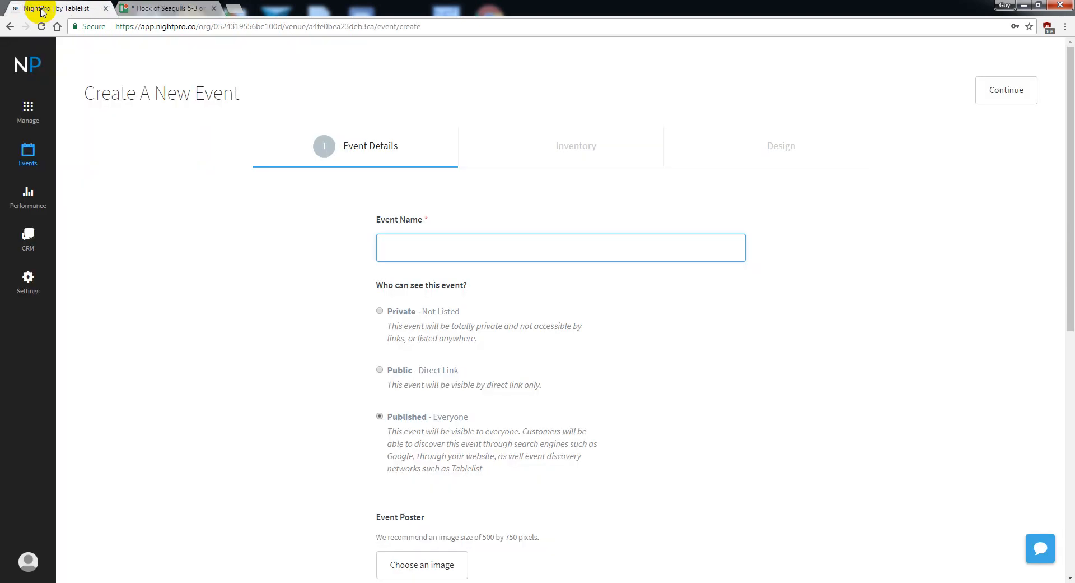
pyautogui.rightClick(428, 248)
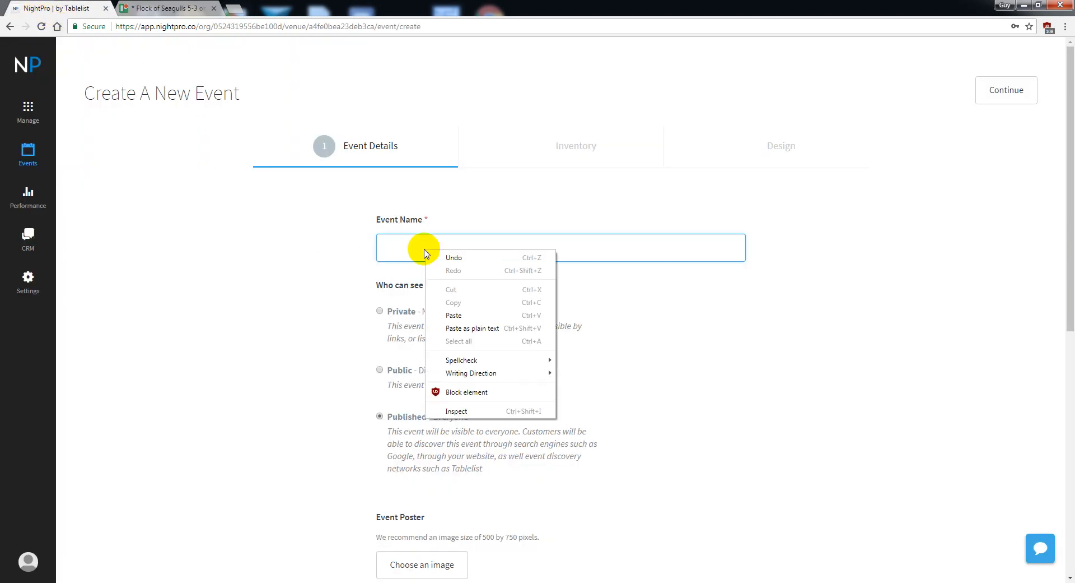
pyautogui.click(454, 314)
pyautogui.click(619, 317)
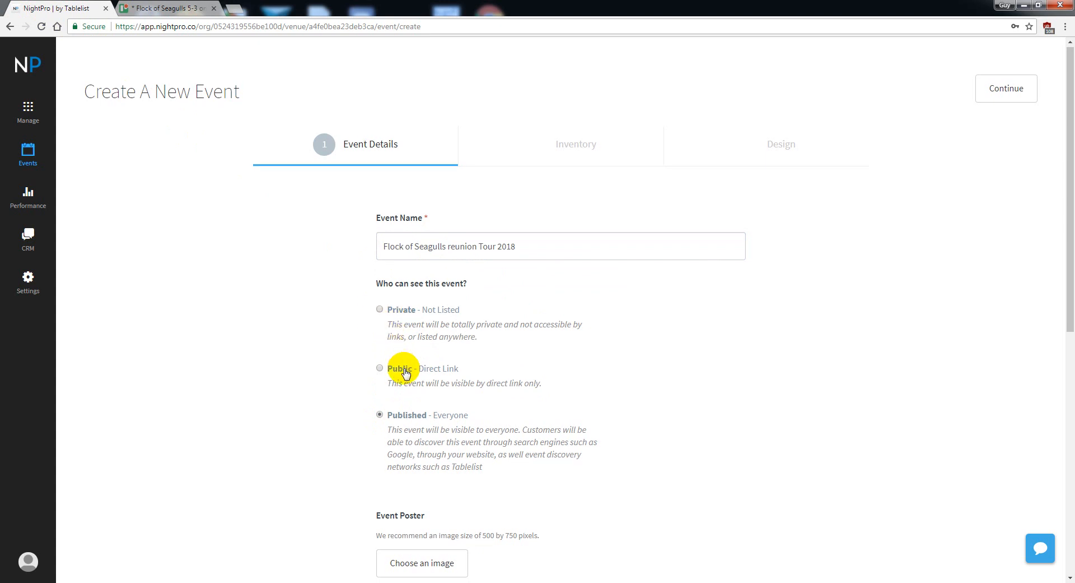
# Step: Open the image upload dialog for the event poster, keeping the event visibility at Published - Everyone
pyautogui.scroll(-2, 386, 342)
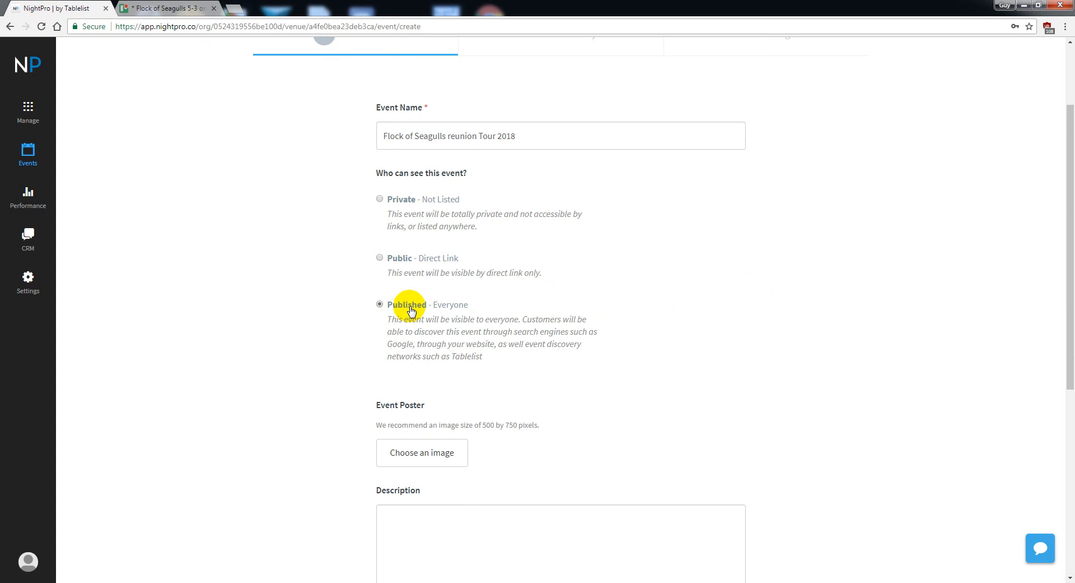
pyautogui.scroll(-4, 460, 307)
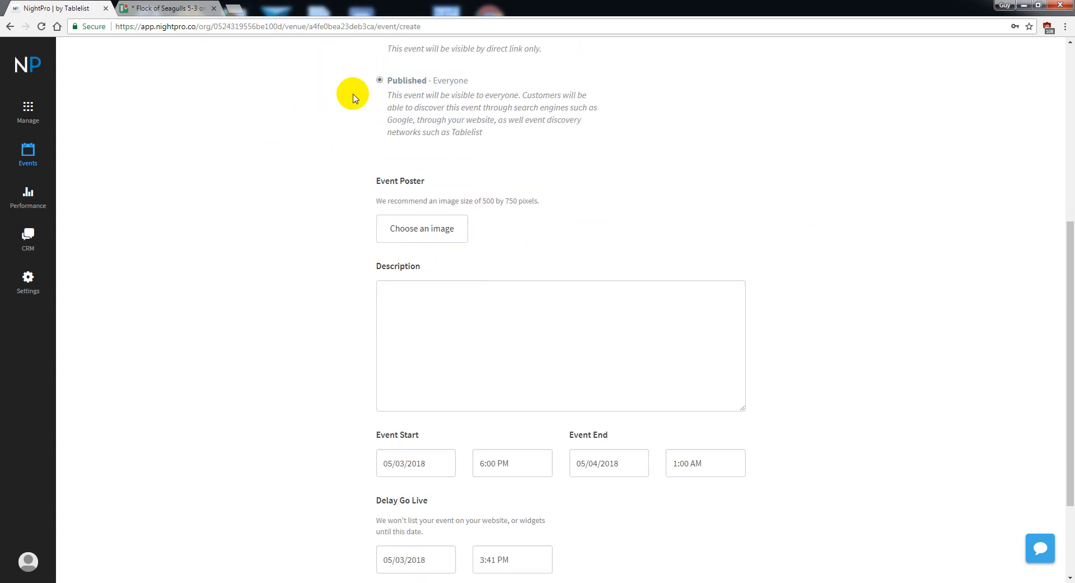
pyautogui.click(417, 230)
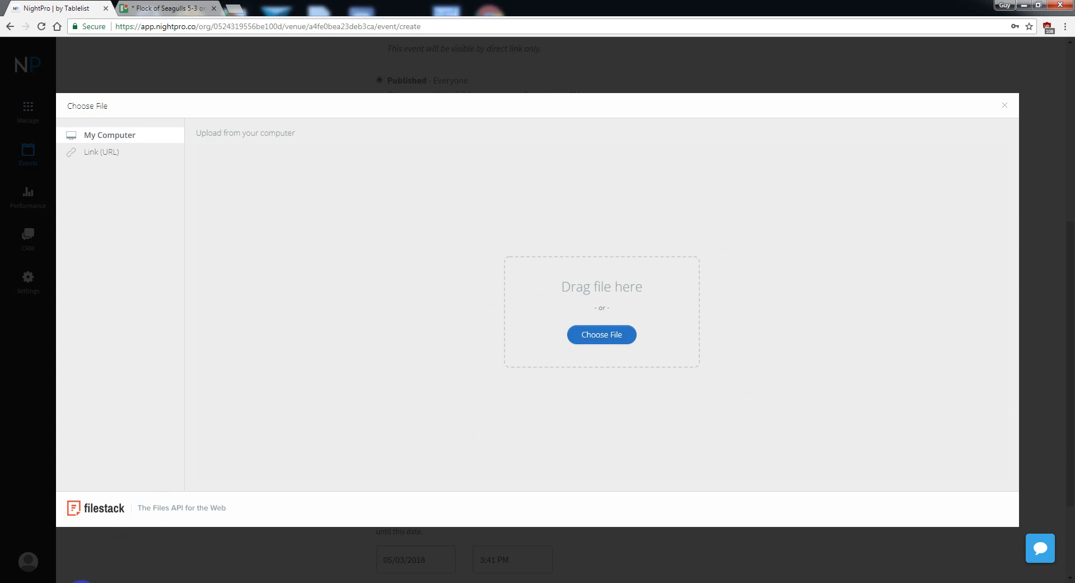
# Step: In a fresh Windows Explorer window, browse Proof Server (Z:) to 2018 > 05 May > Flock of Seagulls 5-3 > Media > Images
pyautogui.rightClick(82, 582)
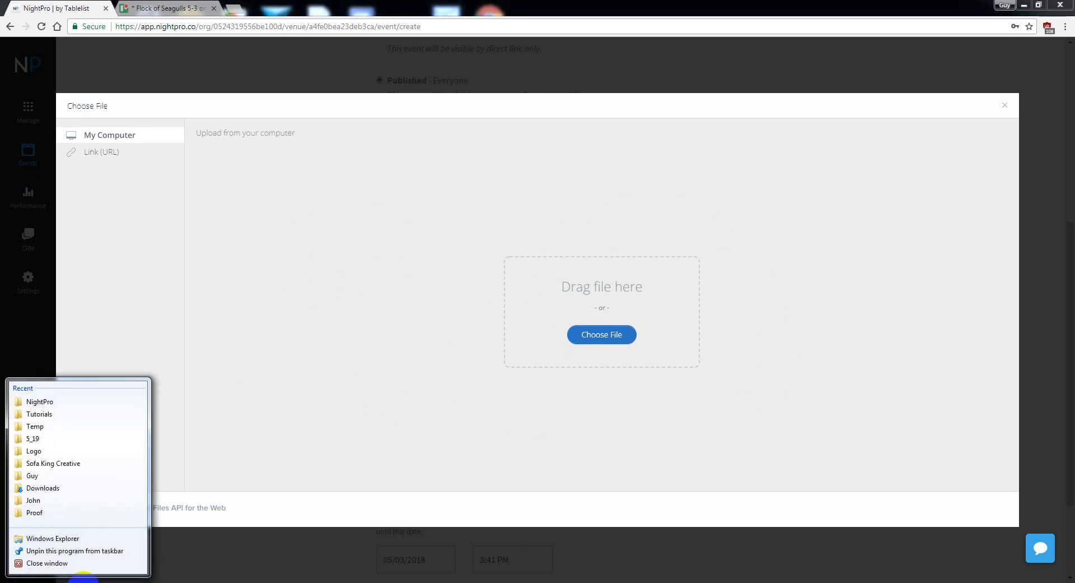
pyautogui.click(60, 565)
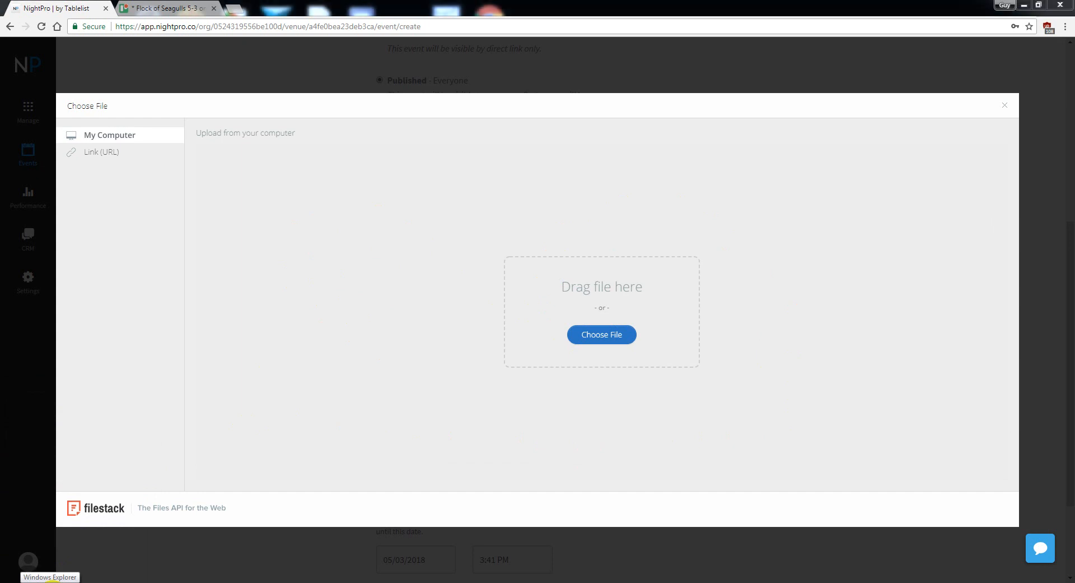
pyautogui.click(51, 581)
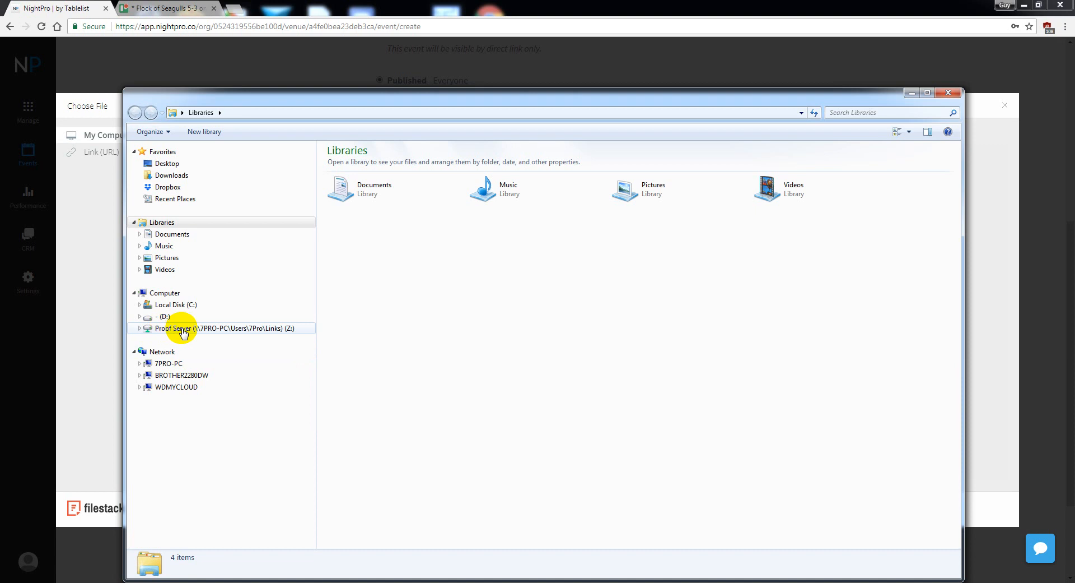
pyautogui.click(183, 332)
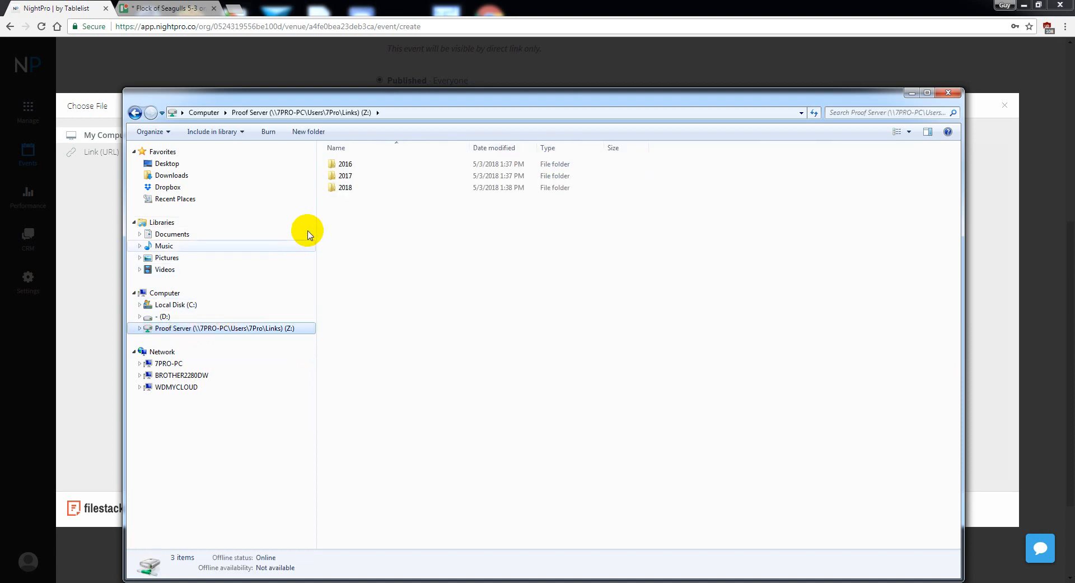
pyautogui.click(339, 189)
pyautogui.doubleClick(339, 189)
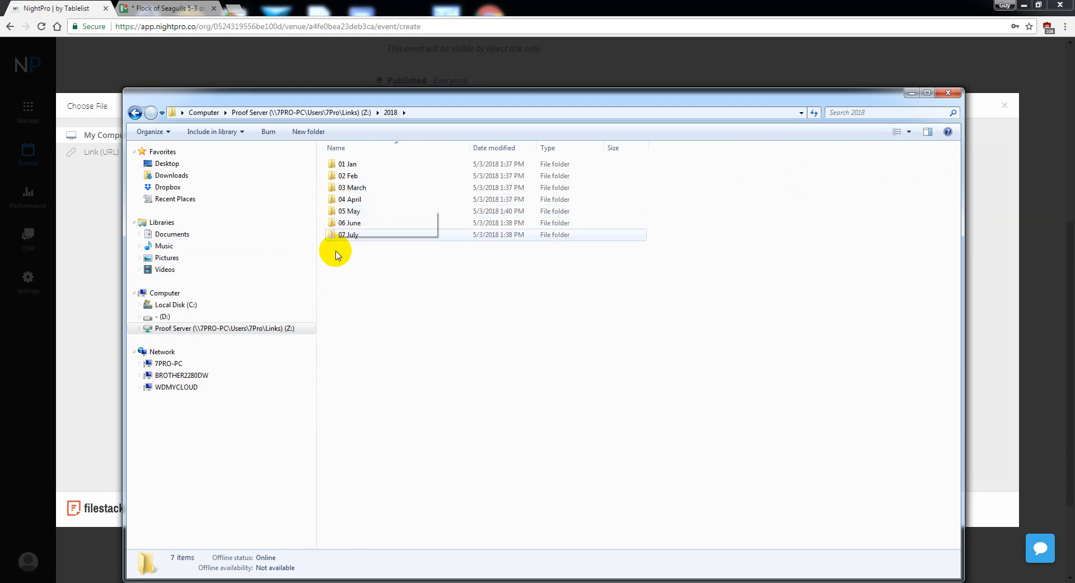
pyautogui.doubleClick(344, 213)
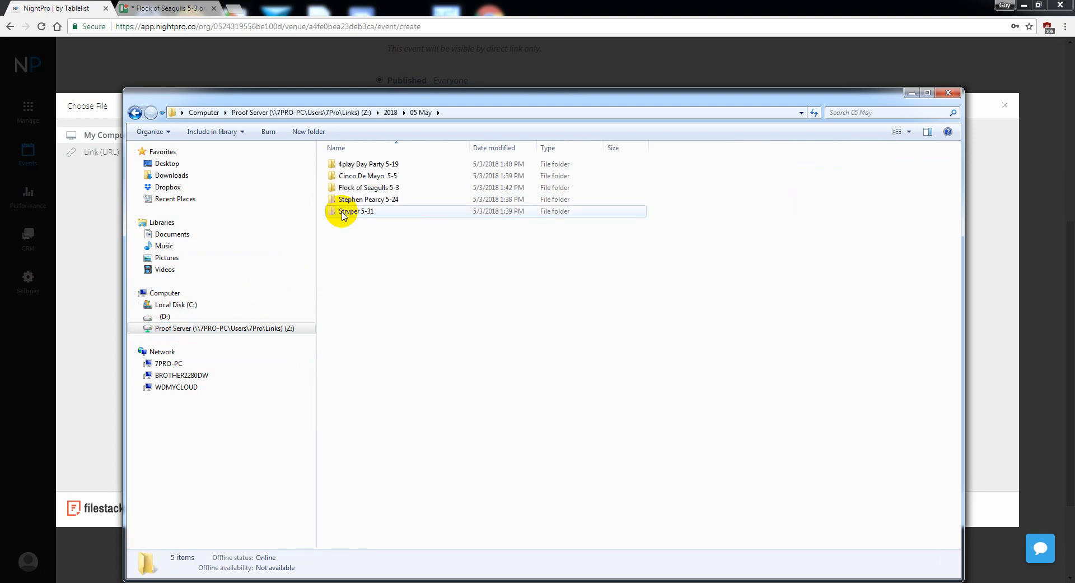
pyautogui.doubleClick(377, 188)
pyautogui.doubleClick(354, 177)
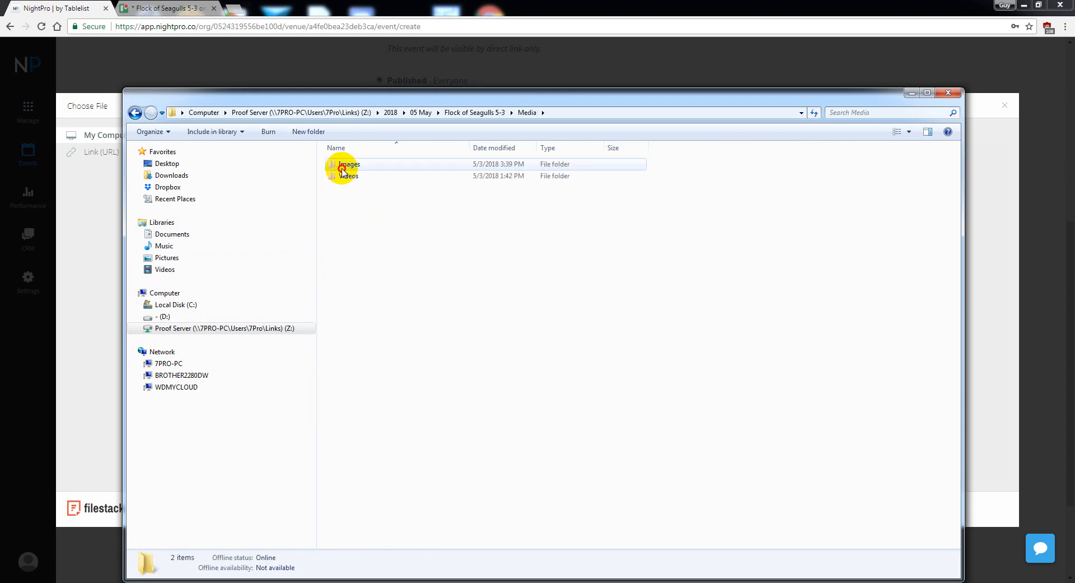
pyautogui.doubleClick(340, 168)
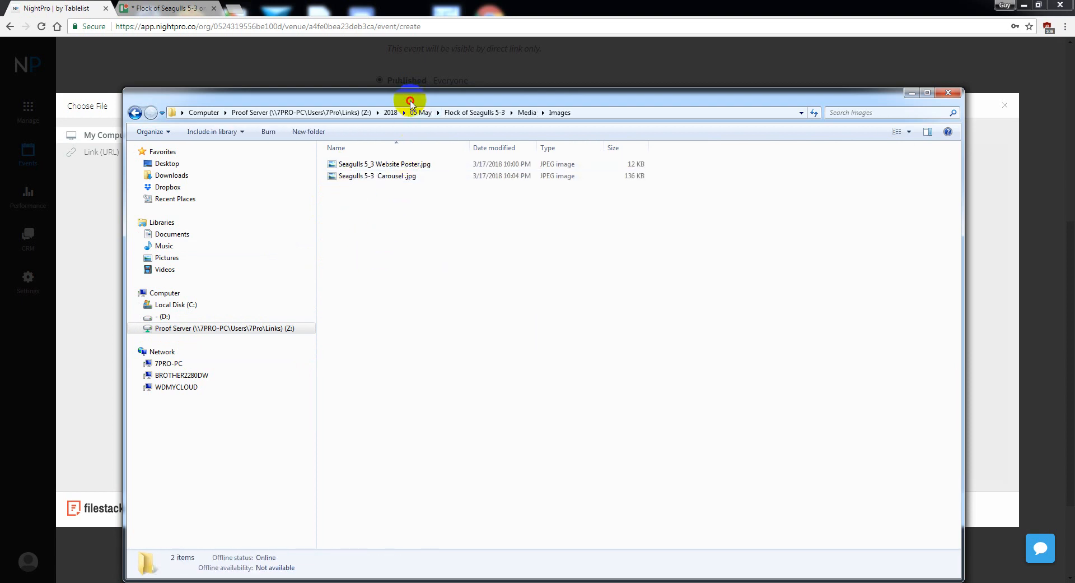
# Step: Upload Seagulls 5_3 Website Poster.jpg from the Images folder as the event poster
pyautogui.moveTo(409, 101); pyautogui.dragTo(427, 356)
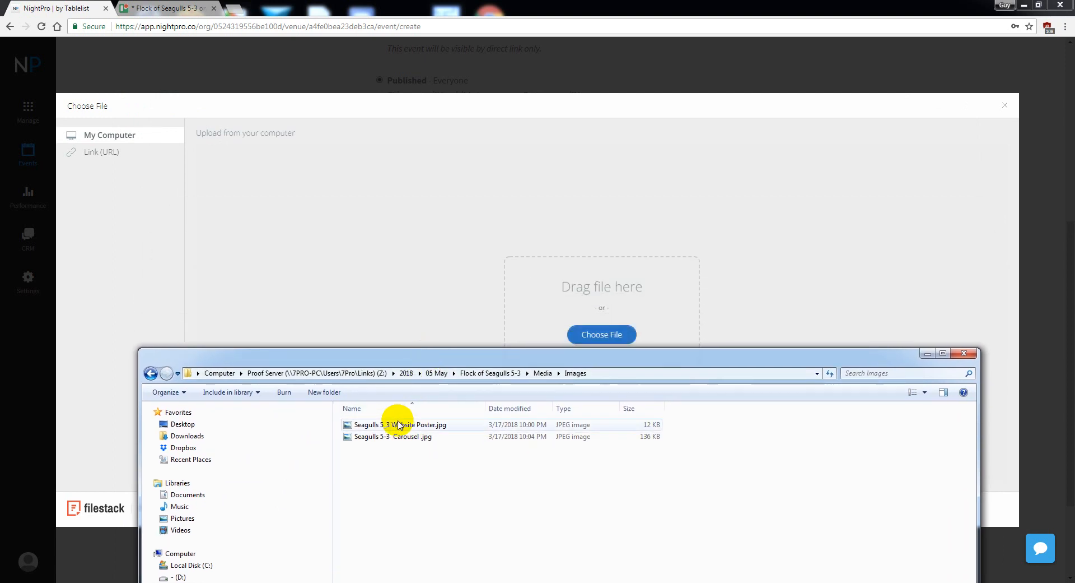
pyautogui.moveTo(384, 426); pyautogui.dragTo(585, 289)
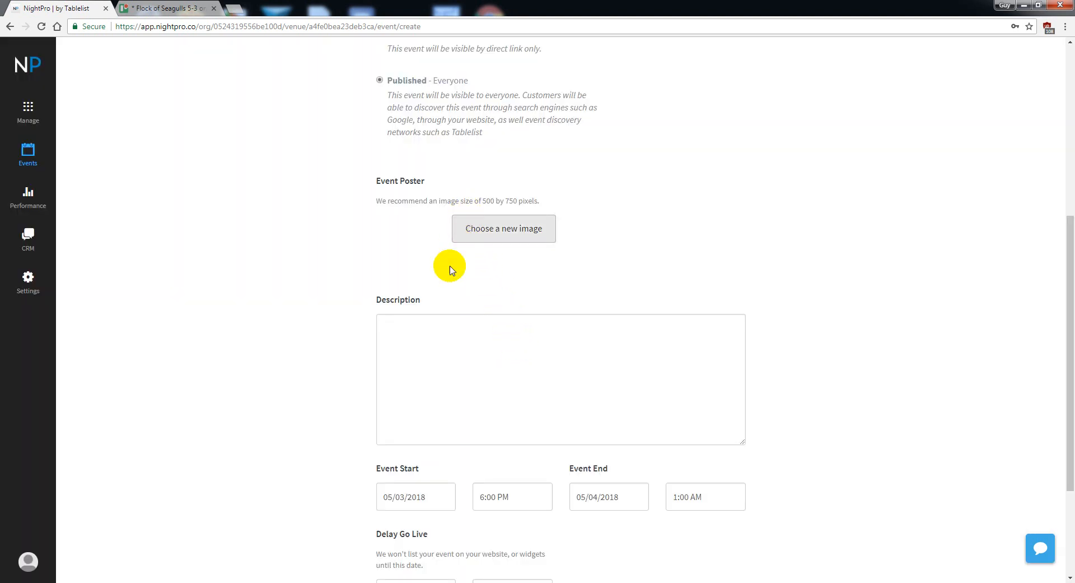
# Step: Switch to Trello and copy the artist biography paragraph under ABOUT ARTIST in the Flock of Seagulls 5-3 card description
pyautogui.click(423, 349)
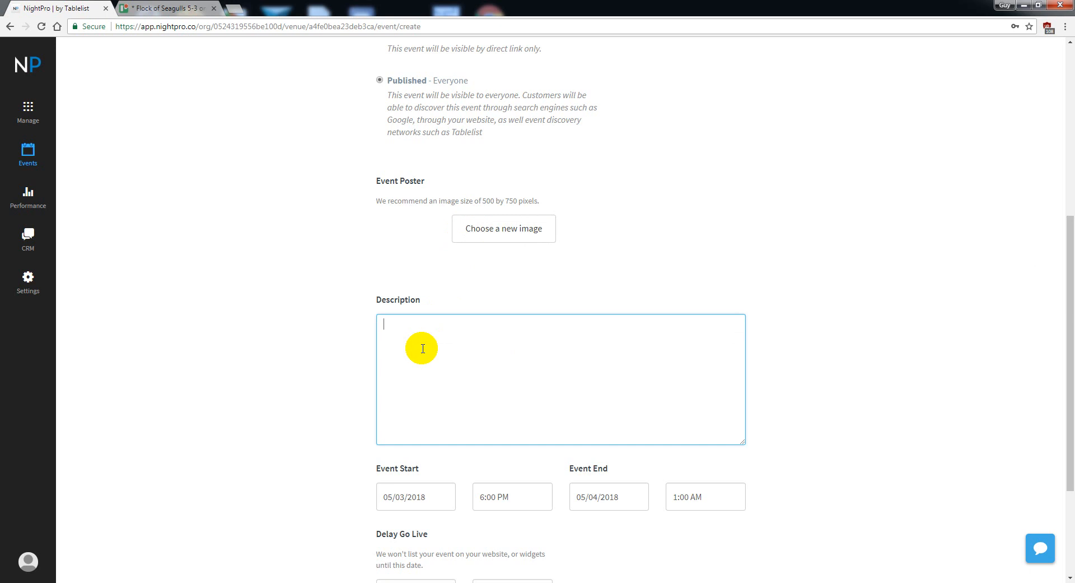
pyautogui.click(144, 7)
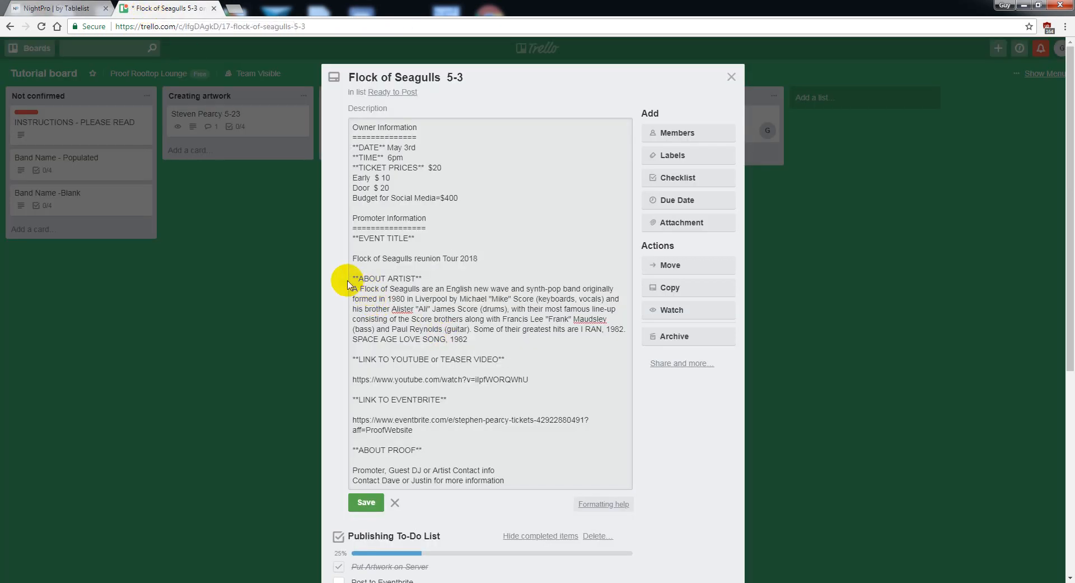
pyautogui.moveTo(351, 288); pyautogui.dragTo(468, 339)
pyautogui.rightClick(448, 318)
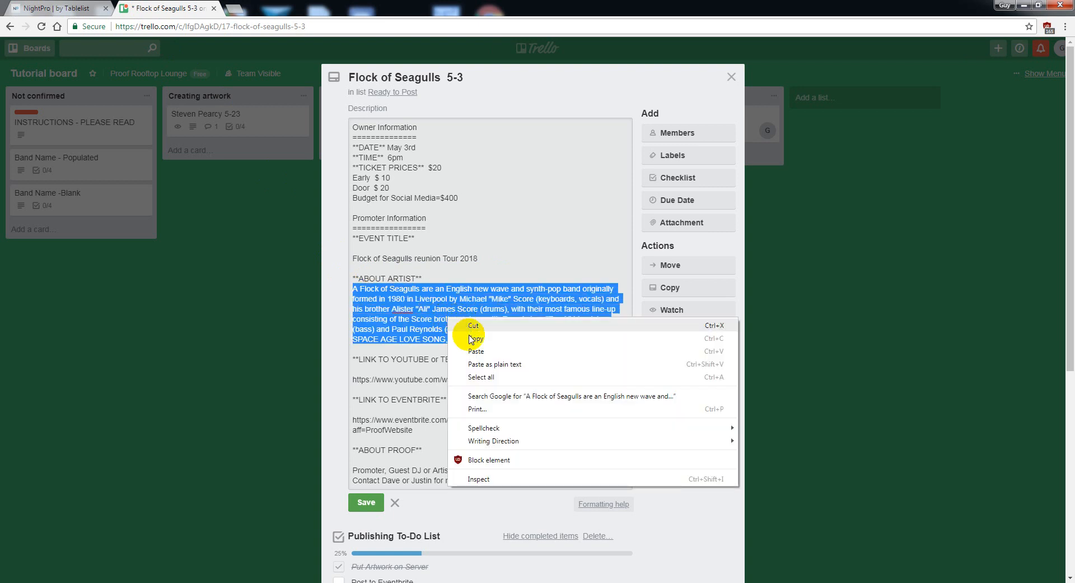
pyautogui.click(468, 353)
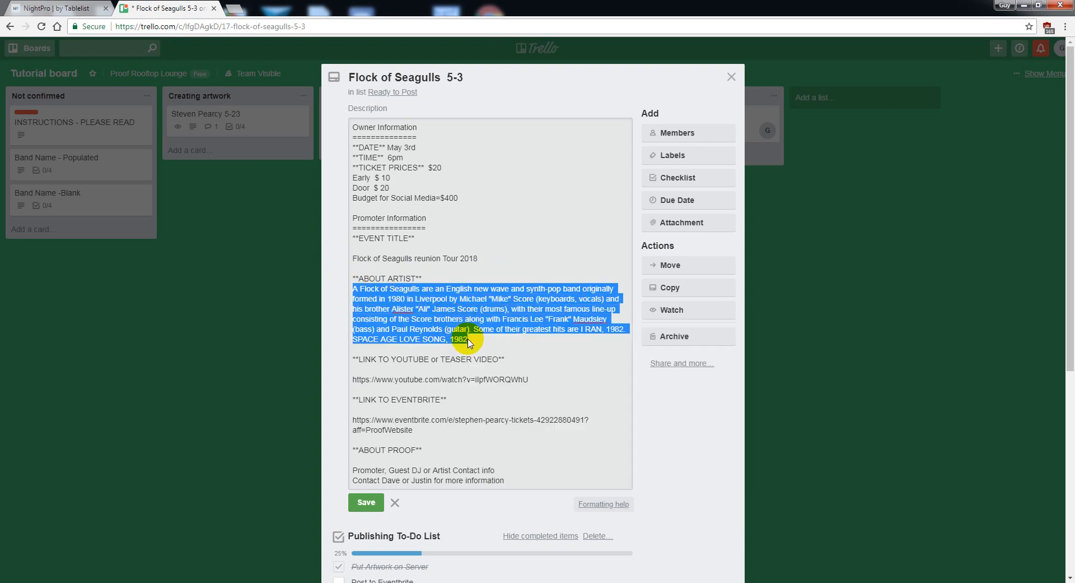
# Step: Return to NightPro and paste the copied artist biography as plain text into the event's description
pyautogui.click(75, 9)
pyautogui.rightClick(399, 325)
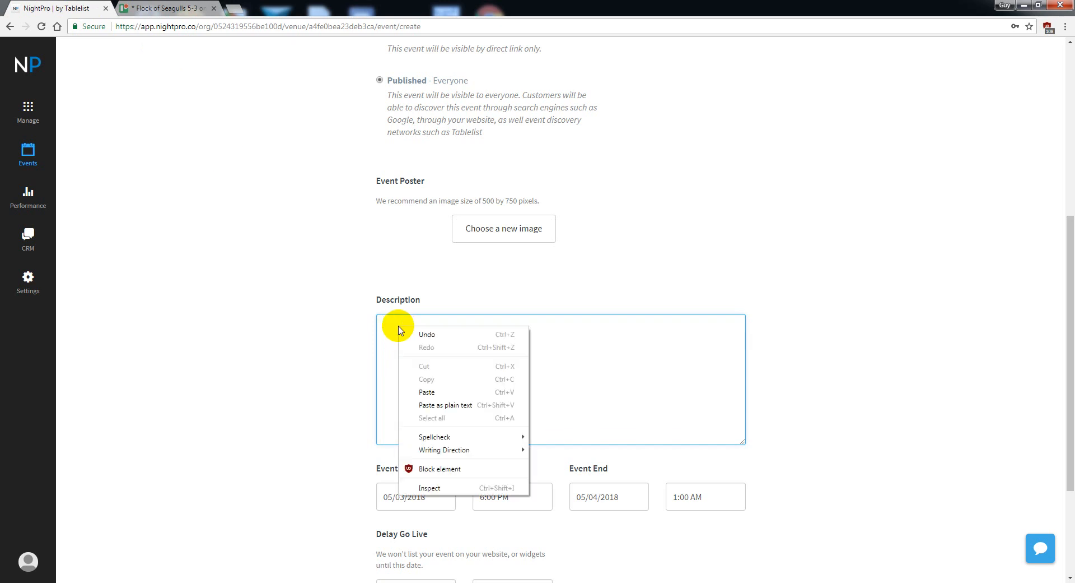
pyautogui.click(445, 404)
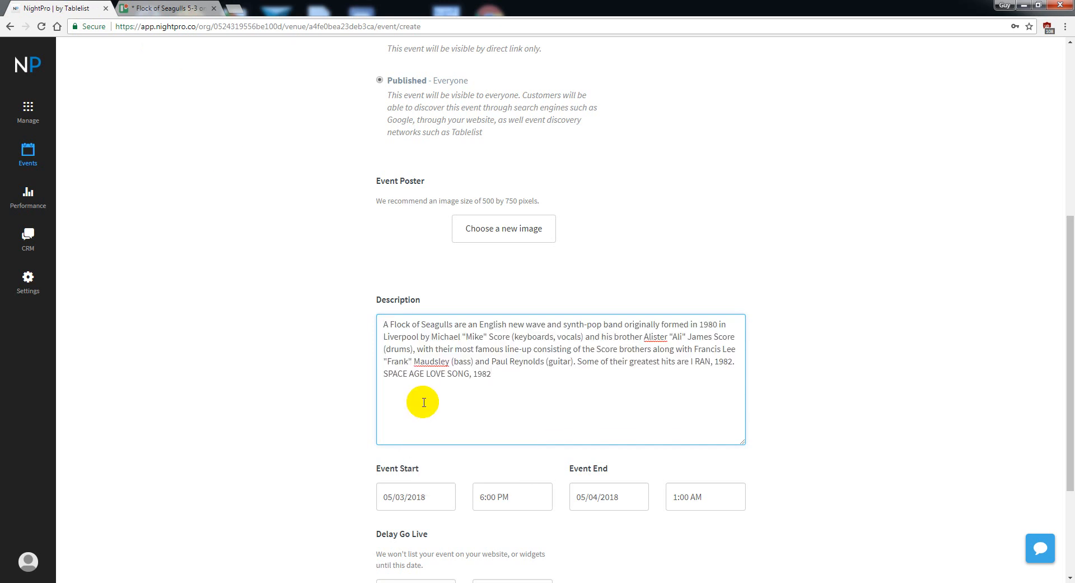
# Step: Review the event's start and end dates and times, checking the start date calendar
pyautogui.scroll(-2, 330, 367)
pyautogui.rightClick(510, 281)
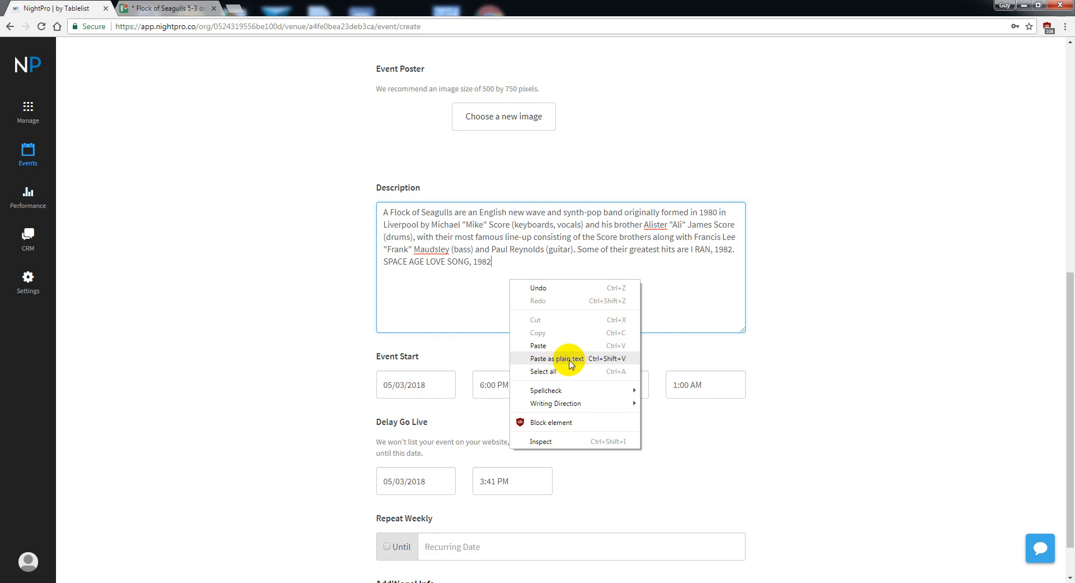
pyautogui.click(387, 288)
pyautogui.scroll(-1, 392, 304)
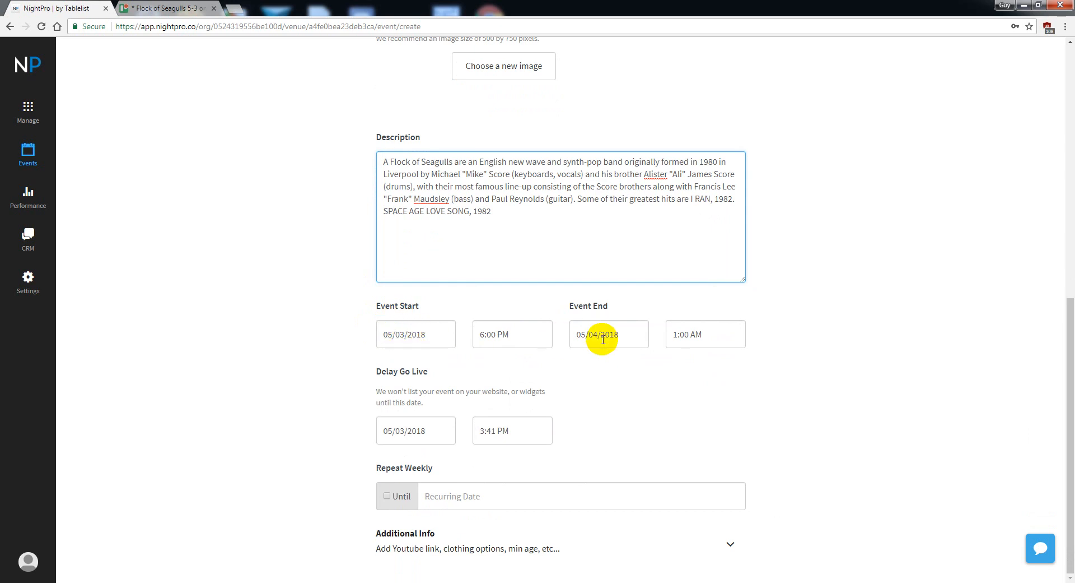
pyautogui.click(417, 333)
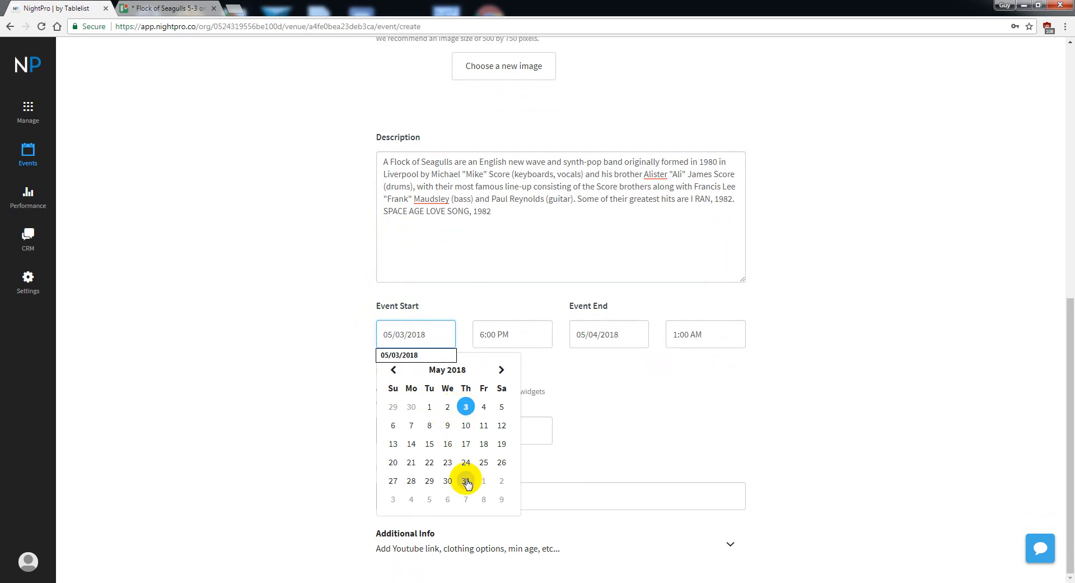
pyautogui.click(651, 415)
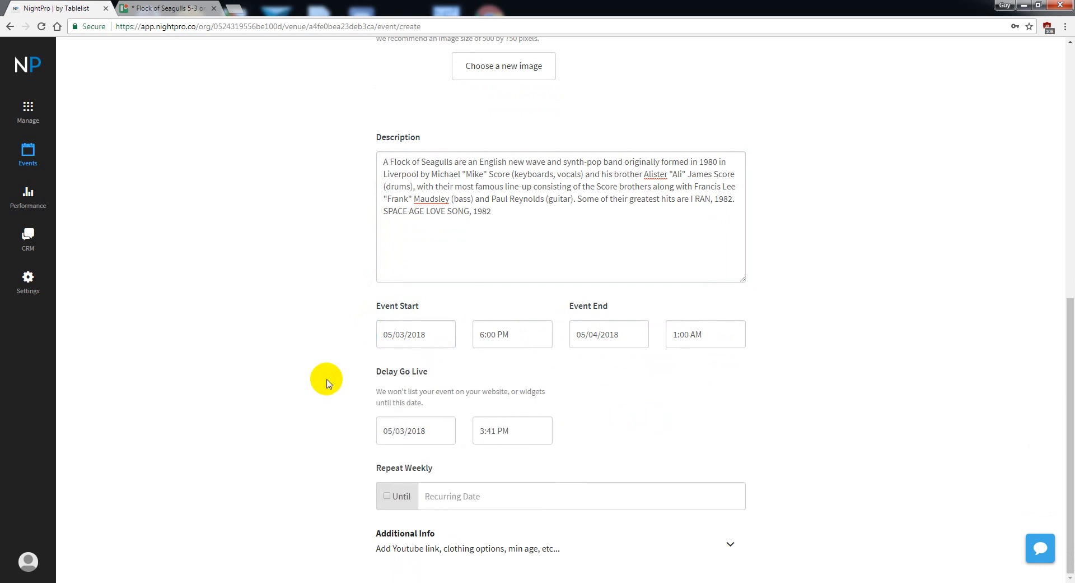
pyautogui.click(388, 496)
pyautogui.click(488, 499)
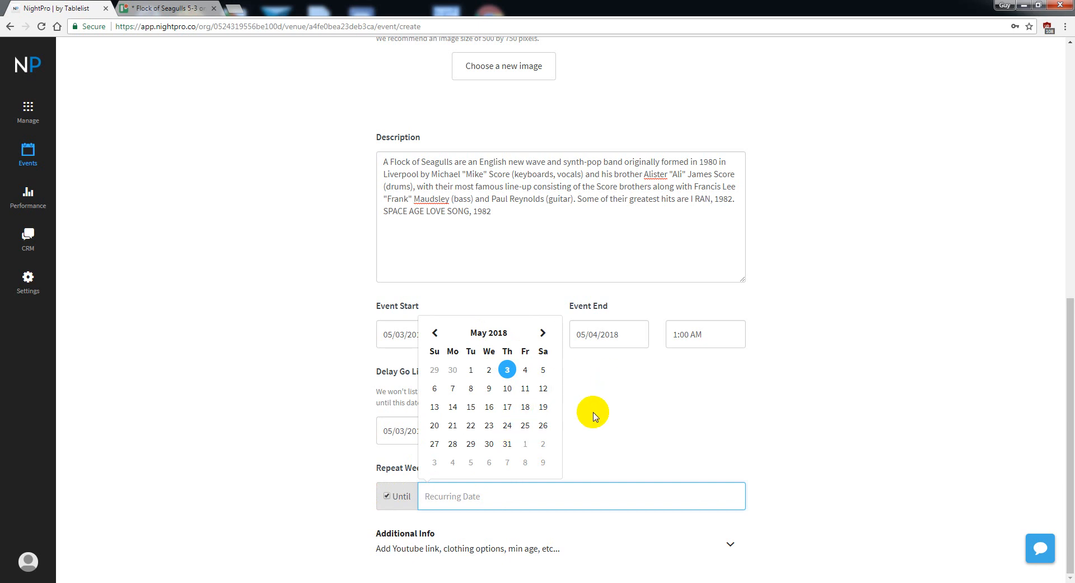
pyautogui.click(386, 496)
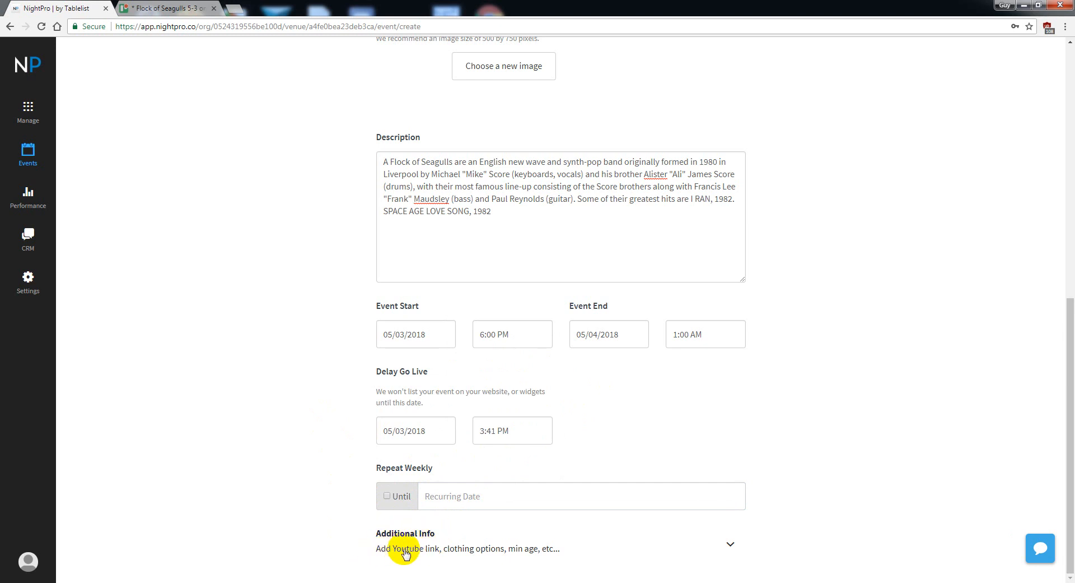
# Step: Expand the event's additional info and upload Seagulls 5-3 Carousel .jpg as the Event Carousel Widget image
pyautogui.click(475, 551)
pyautogui.scroll(-4, 542, 471)
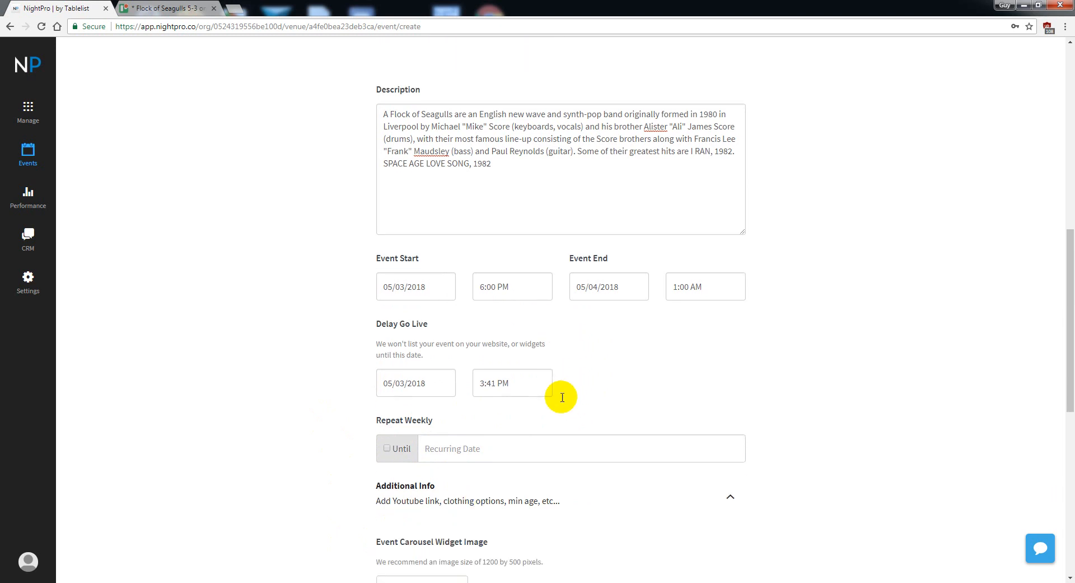
pyautogui.scroll(-3, 552, 421)
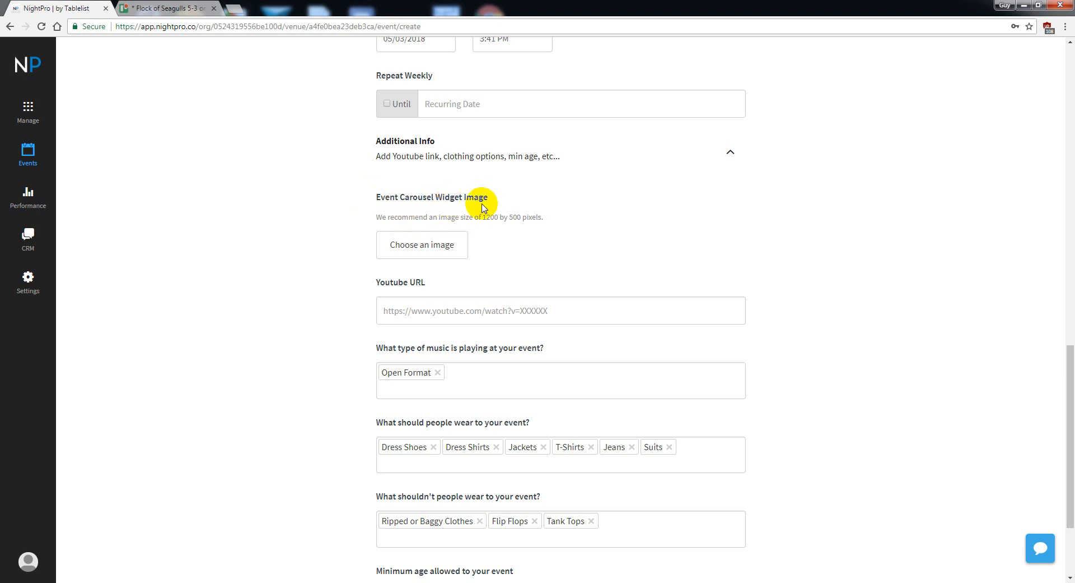
pyautogui.click(437, 251)
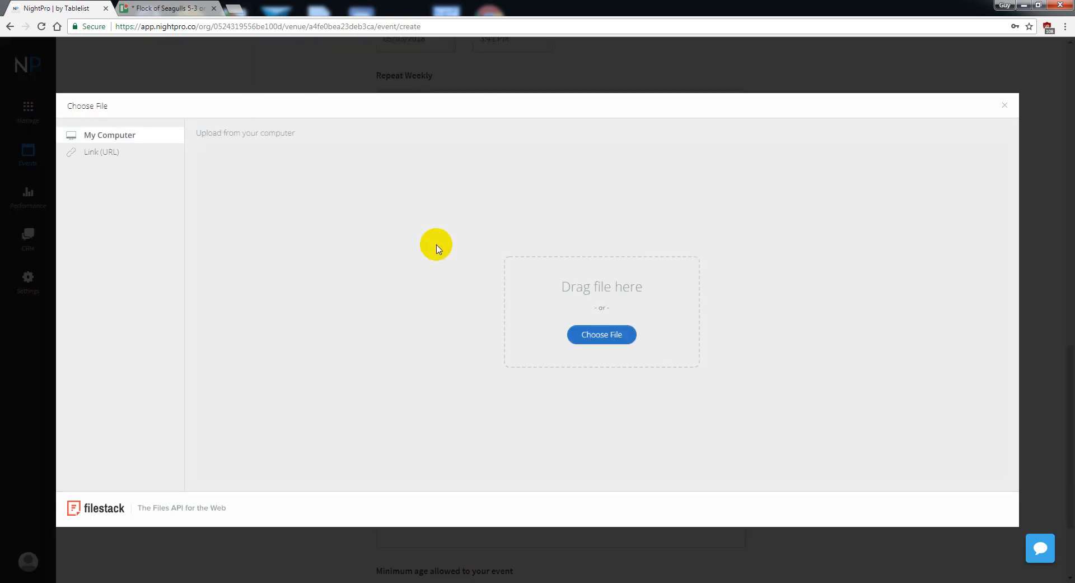
pyautogui.click(73, 582)
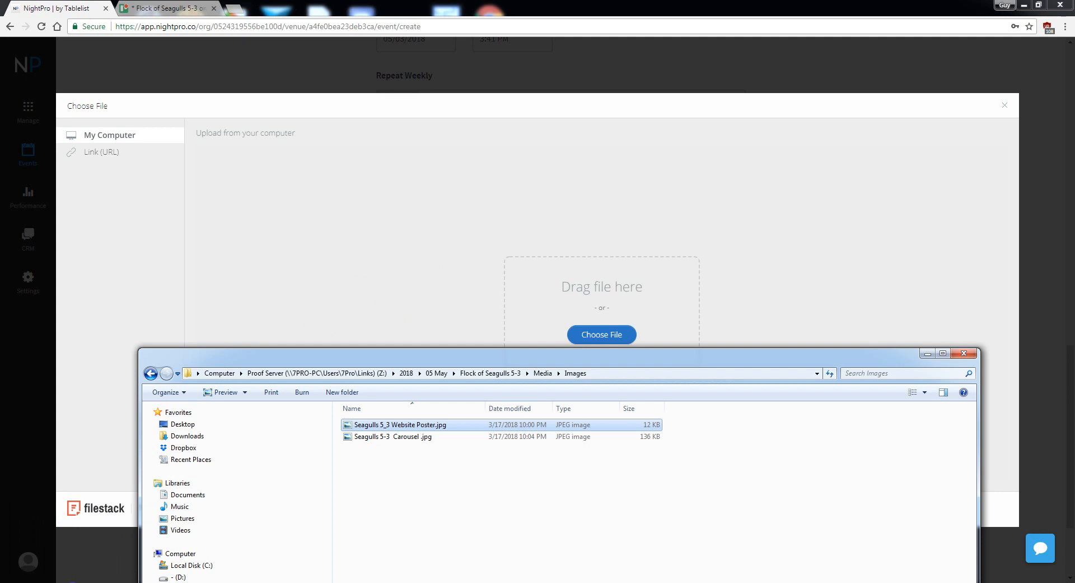
pyautogui.click(370, 436)
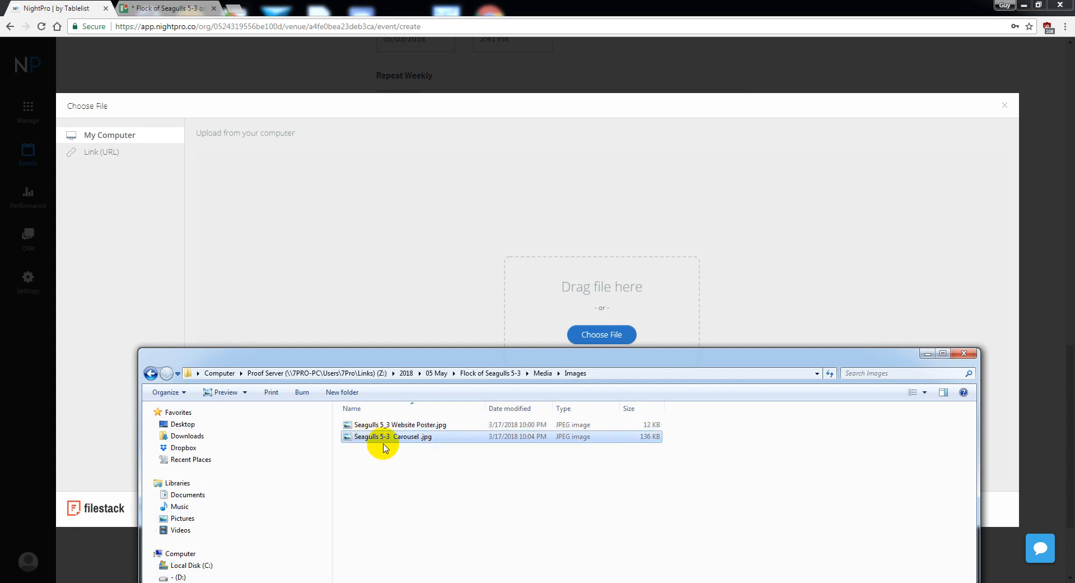
pyautogui.moveTo(380, 438); pyautogui.dragTo(583, 307)
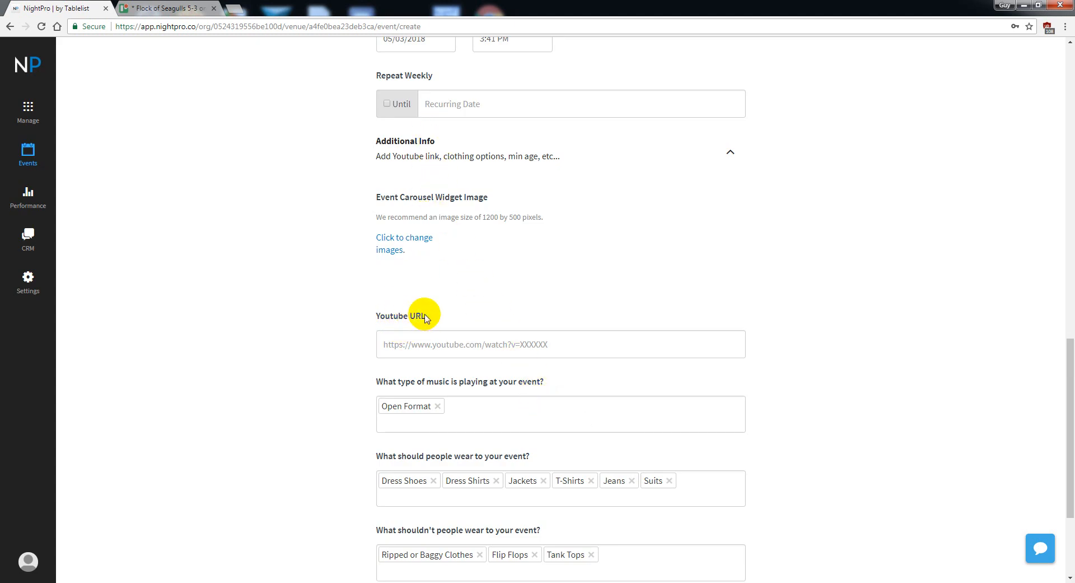
# Step: Switch to Trello and copy the YouTube teaser video link from the Flock of Seagulls 5-3 card description
pyautogui.click(409, 343)
pyautogui.click(163, 9)
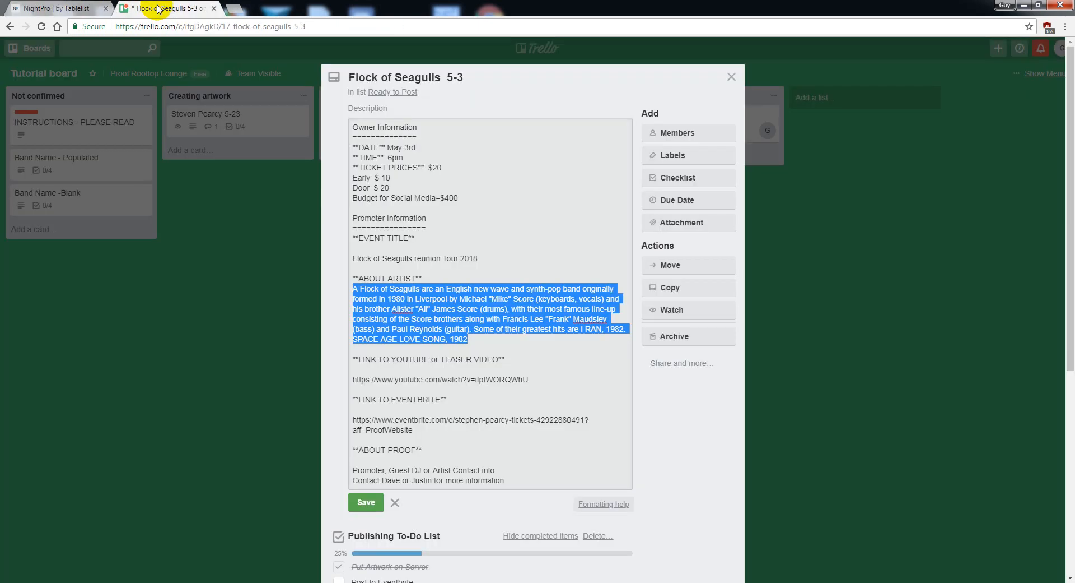
pyautogui.click(504, 379)
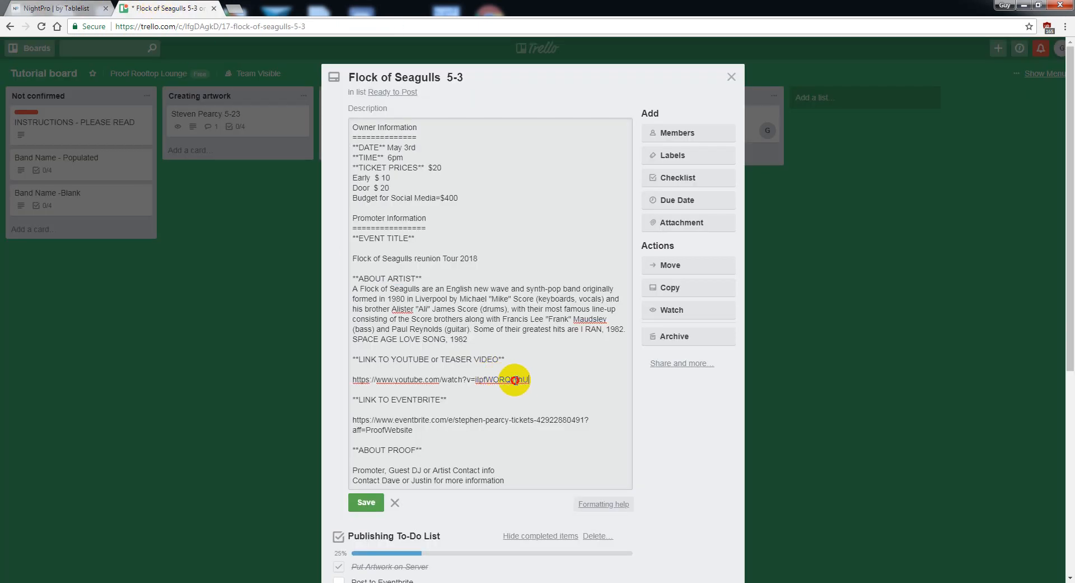
pyautogui.moveTo(528, 379); pyautogui.dragTo(350, 375)
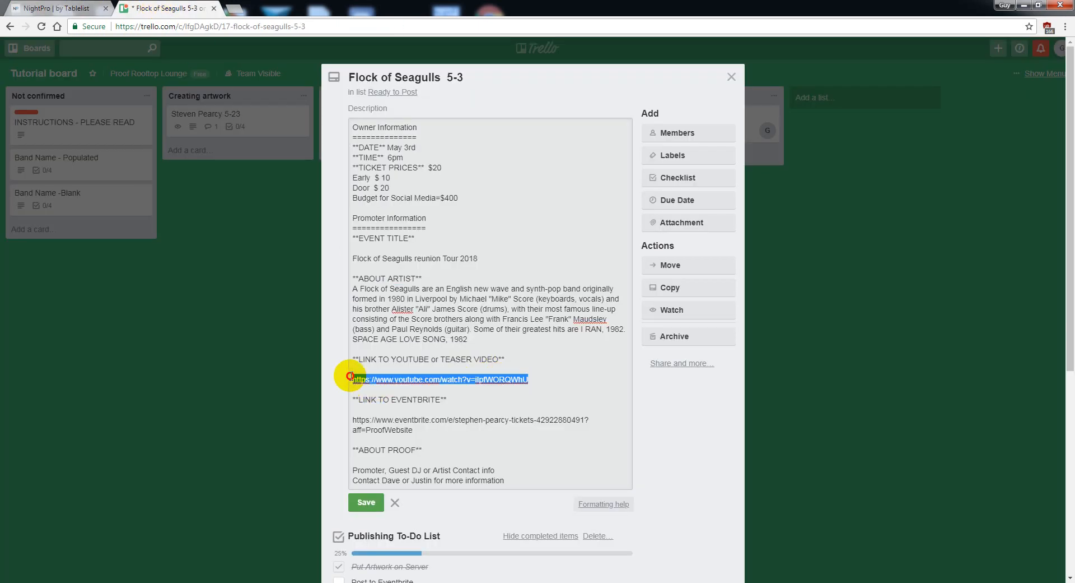
pyautogui.rightClick(383, 381)
pyautogui.click(394, 397)
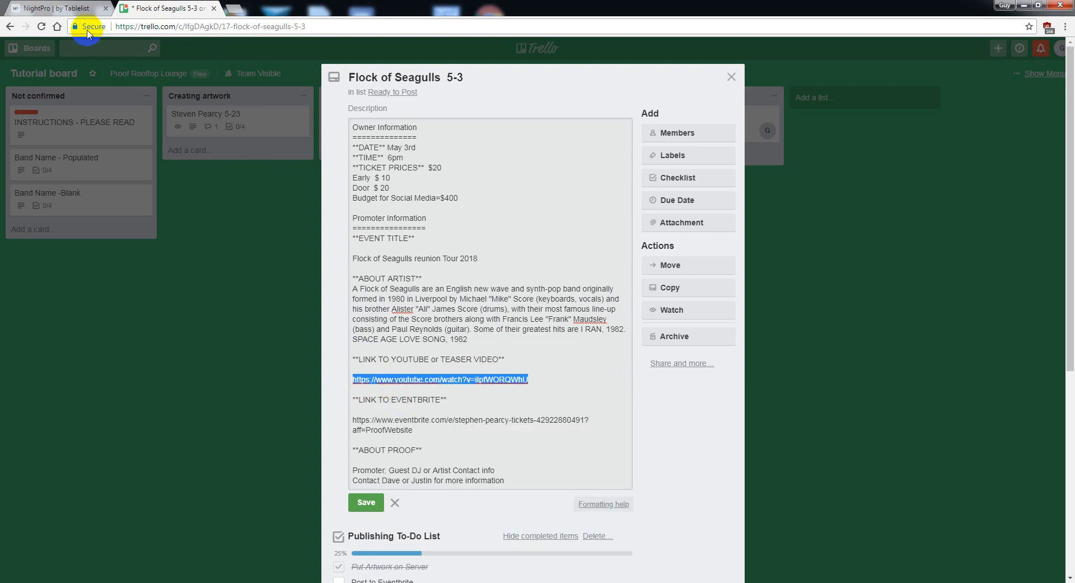
# Step: Return to NightPro and paste the copied video link as the event's Youtube URL
pyautogui.click(68, 8)
pyautogui.click(447, 345)
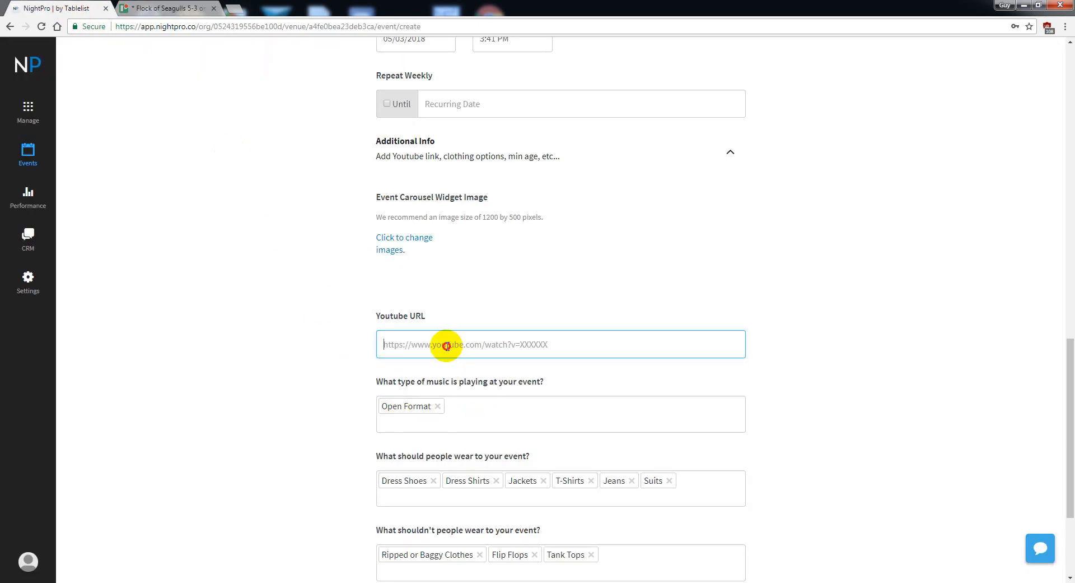
pyautogui.rightClick(447, 346)
pyautogui.click(473, 410)
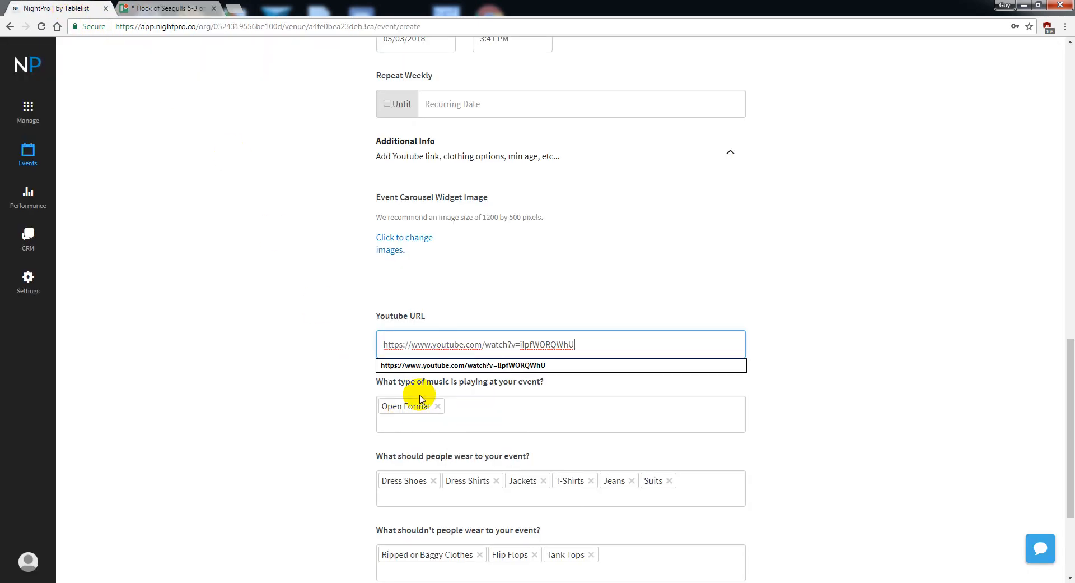
pyautogui.click(300, 355)
# Step: Review the remaining event details, then continue through the Inventory stage without adding tickets to reach the Design stage
pyautogui.scroll(-3, 330, 331)
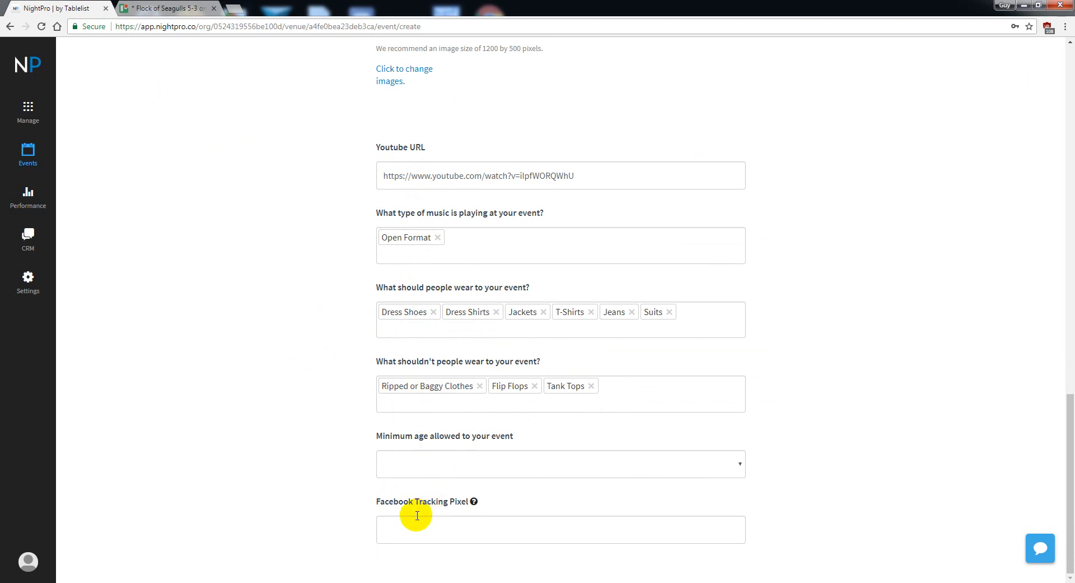
pyautogui.scroll(6, 781, 521)
pyautogui.scroll(12, 781, 521)
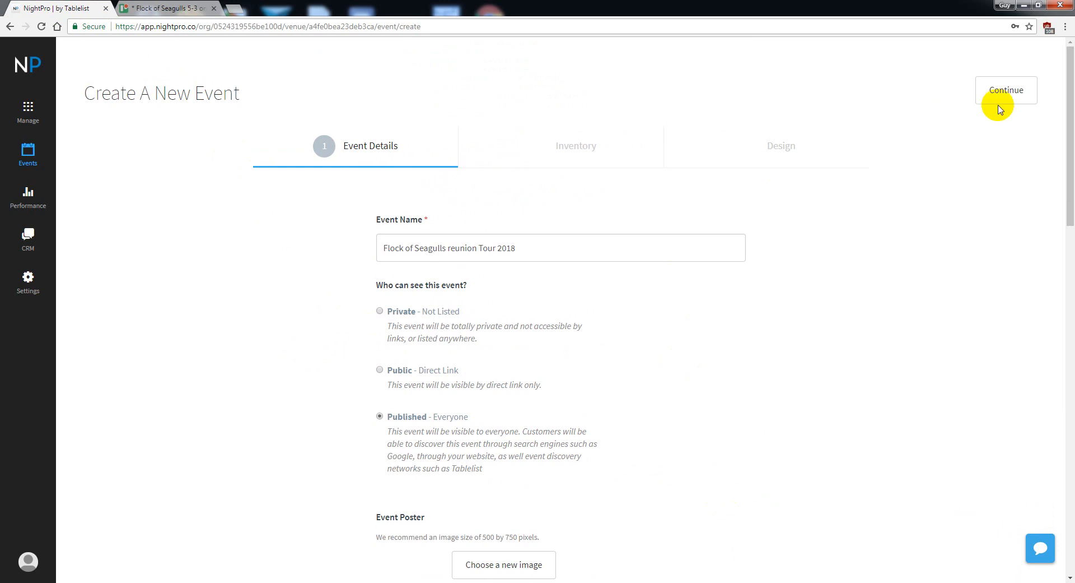
pyautogui.click(1001, 102)
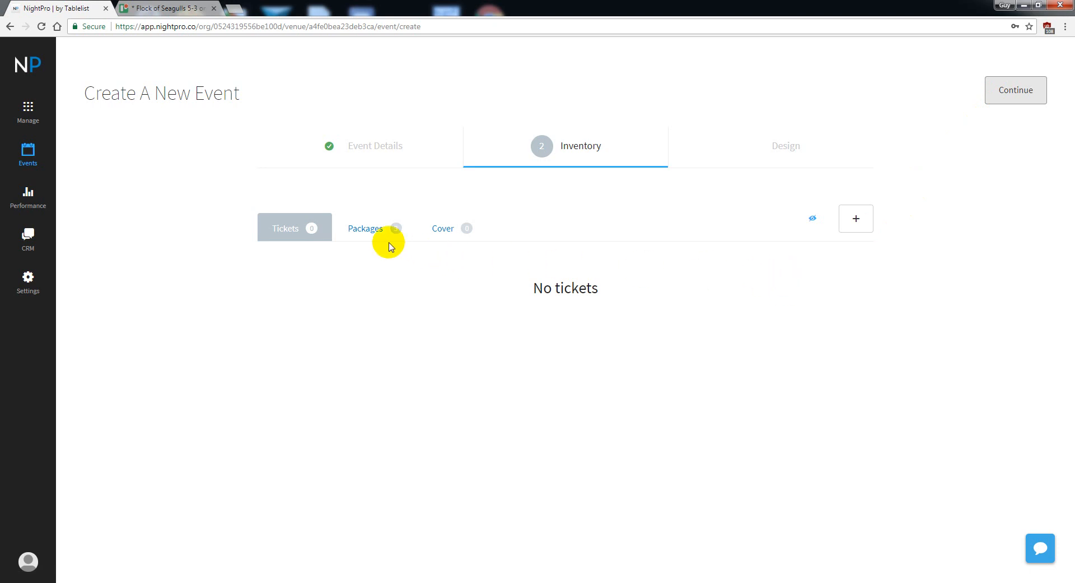
pyautogui.click(1006, 88)
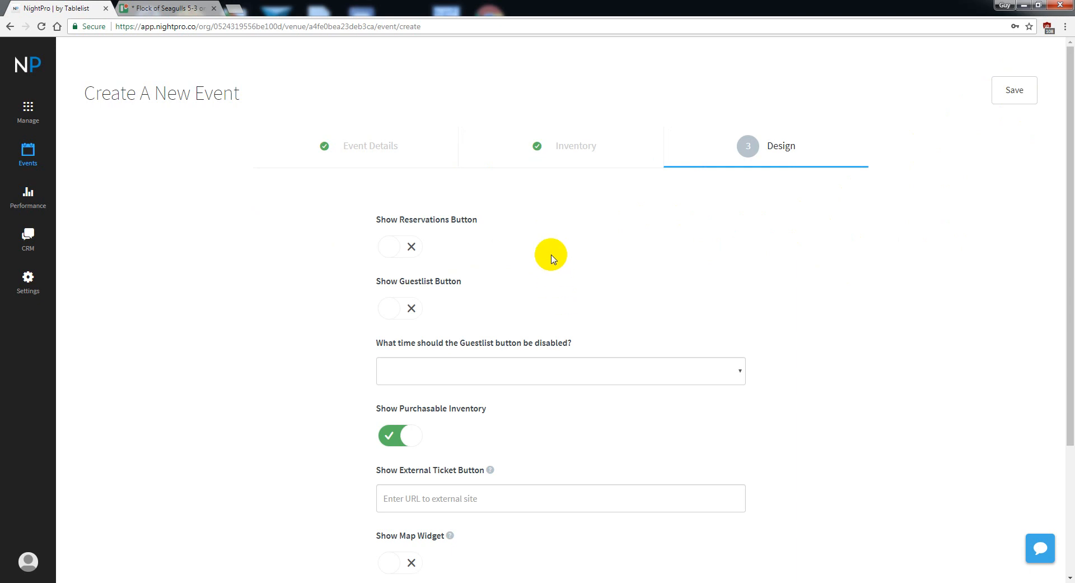
# Step: Locate the external ticket button setting, then switch to Trello and copy the Eventbrite link from the card description
pyautogui.scroll(-2, 552, 260)
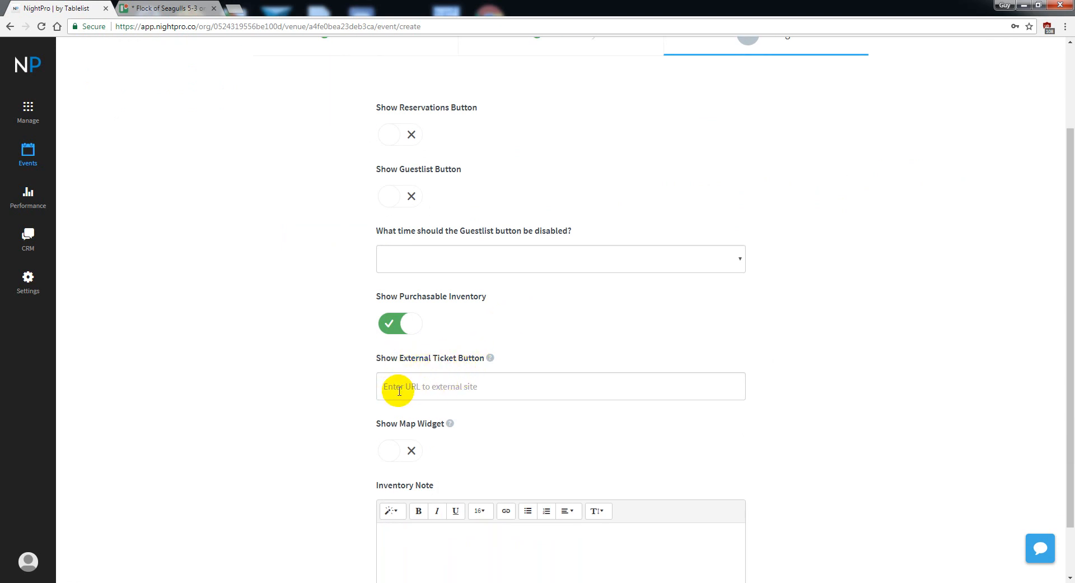
pyautogui.click(169, 9)
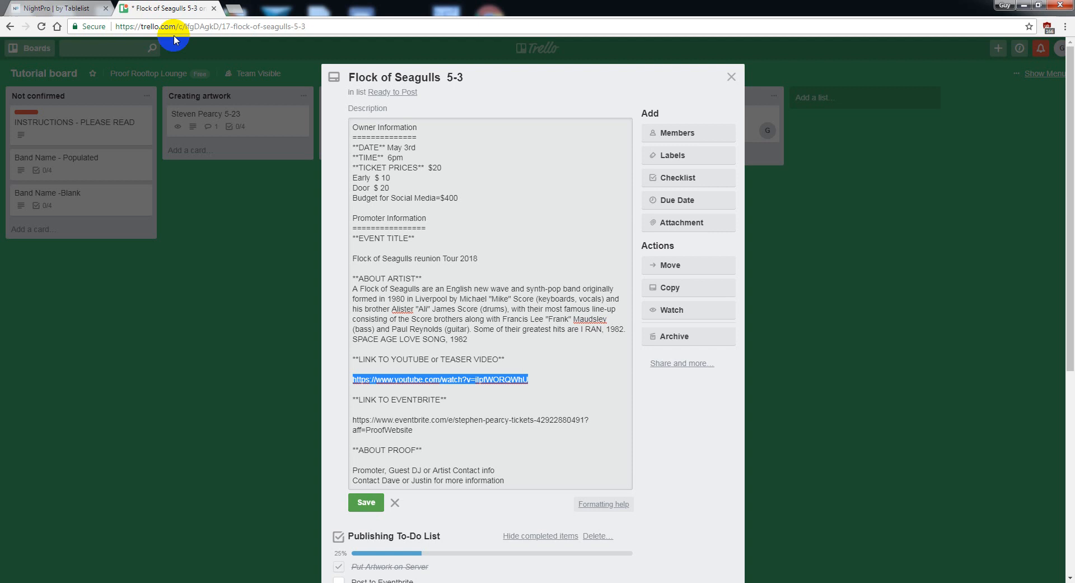
pyautogui.click(435, 454)
pyautogui.tripleClick(414, 430)
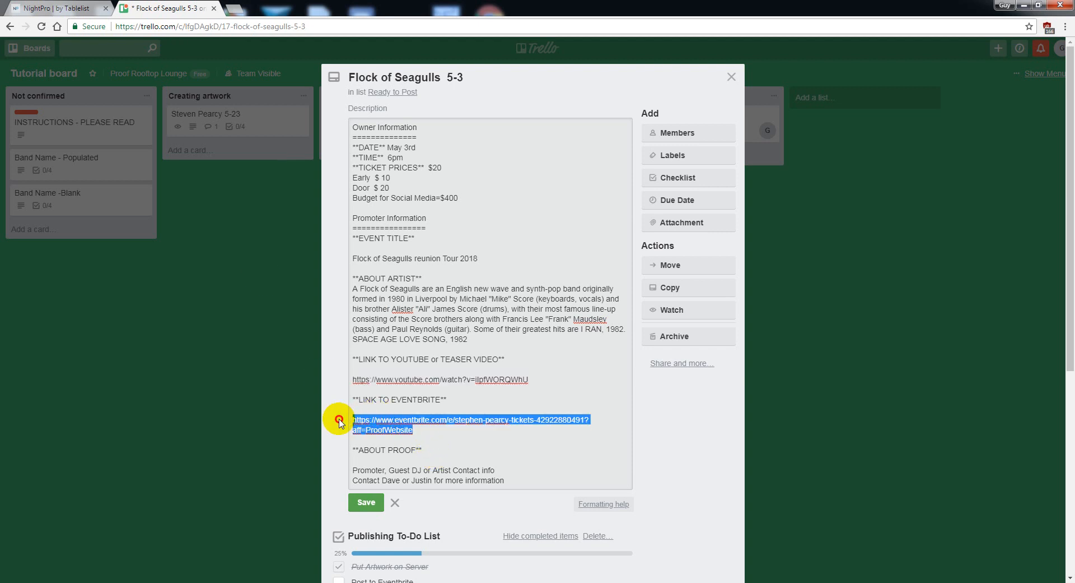
pyautogui.rightClick(387, 424)
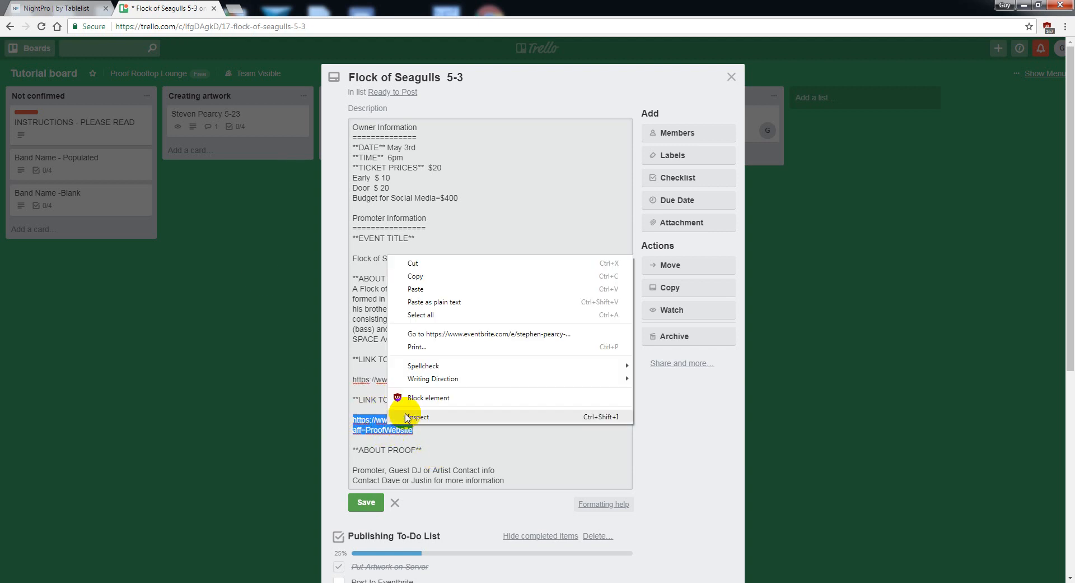
pyautogui.click(422, 275)
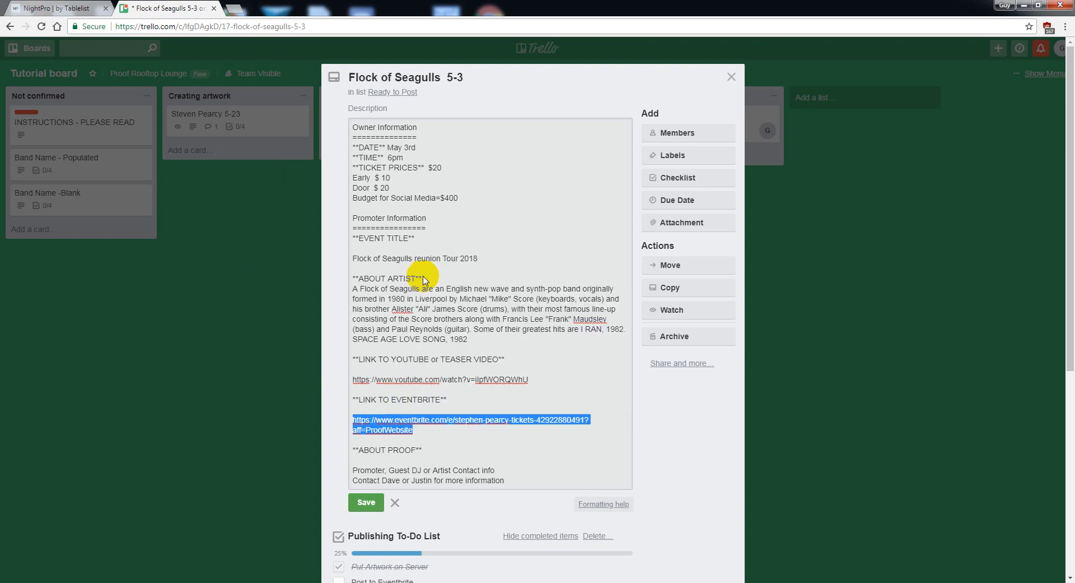
# Step: Return to NightPro, paste the copied Eventbrite link as the external ticket button URL, and turn off Show Purchasable Inventory
pyautogui.click(61, 8)
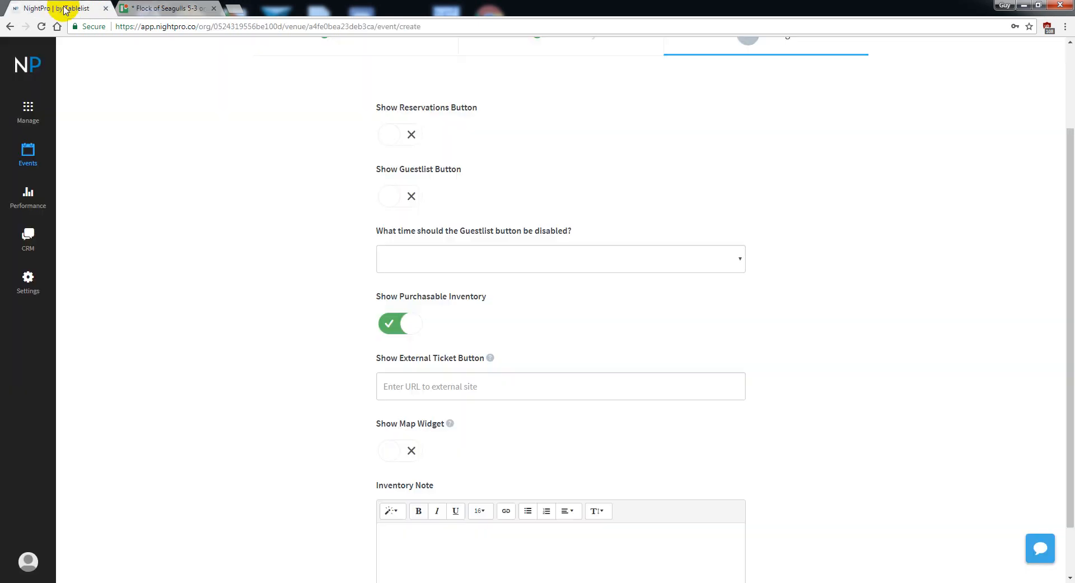
pyautogui.click(387, 386)
pyautogui.rightClick(387, 386)
pyautogui.click(415, 453)
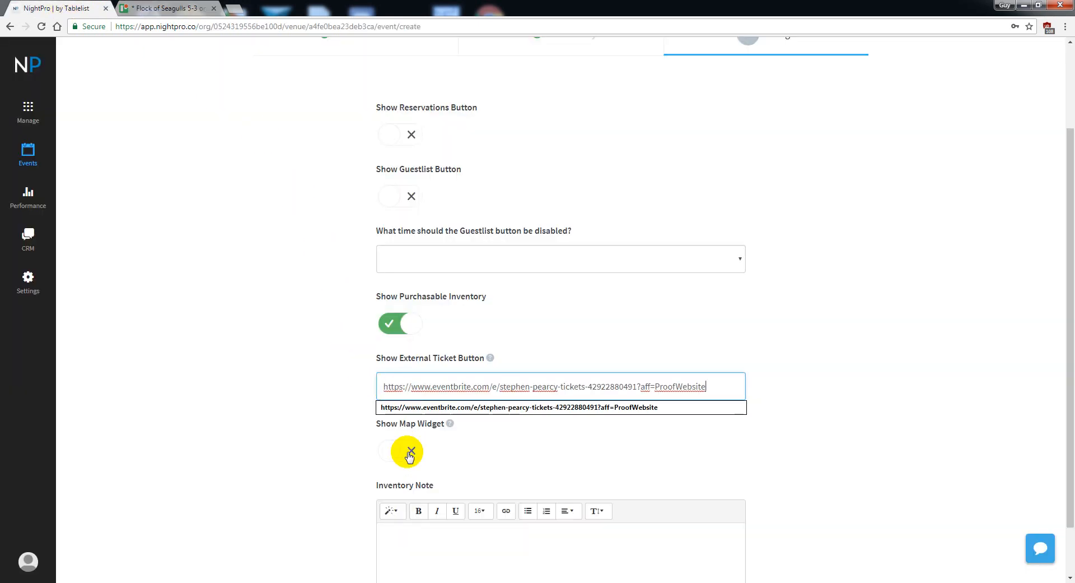
pyautogui.click(293, 413)
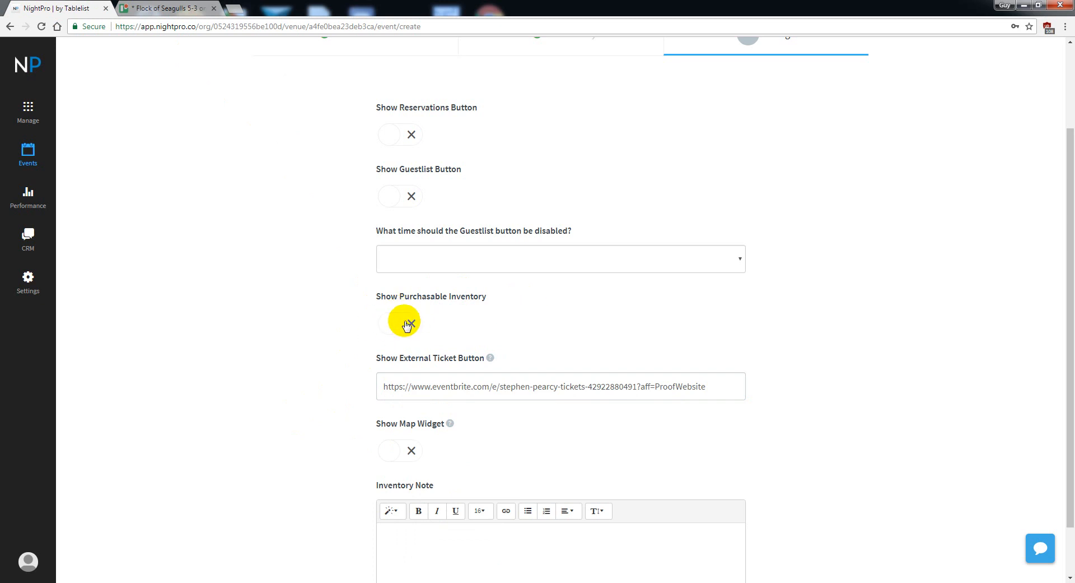
# Step: Save the new event and return to the Proof Rooftop Lounge events list
pyautogui.scroll(-1, 406, 325)
pyautogui.scroll(3, 605, 358)
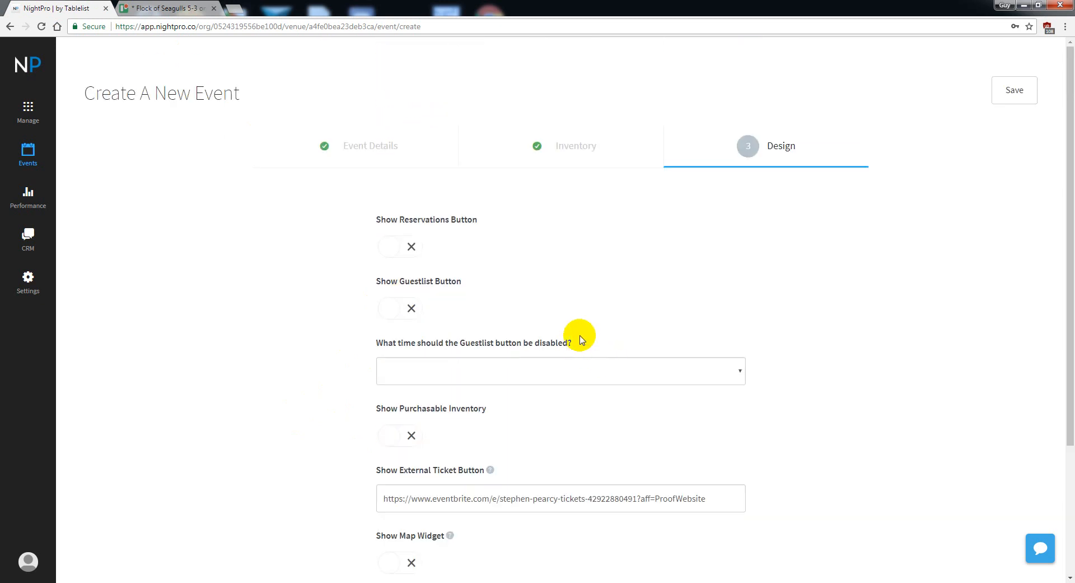
pyautogui.click(1014, 91)
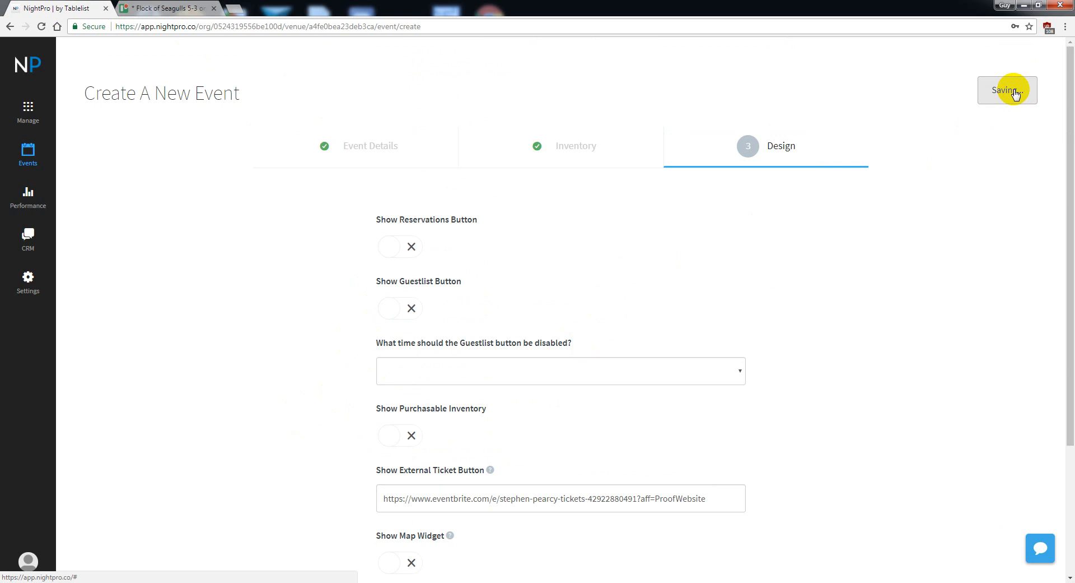
pyautogui.click(39, 157)
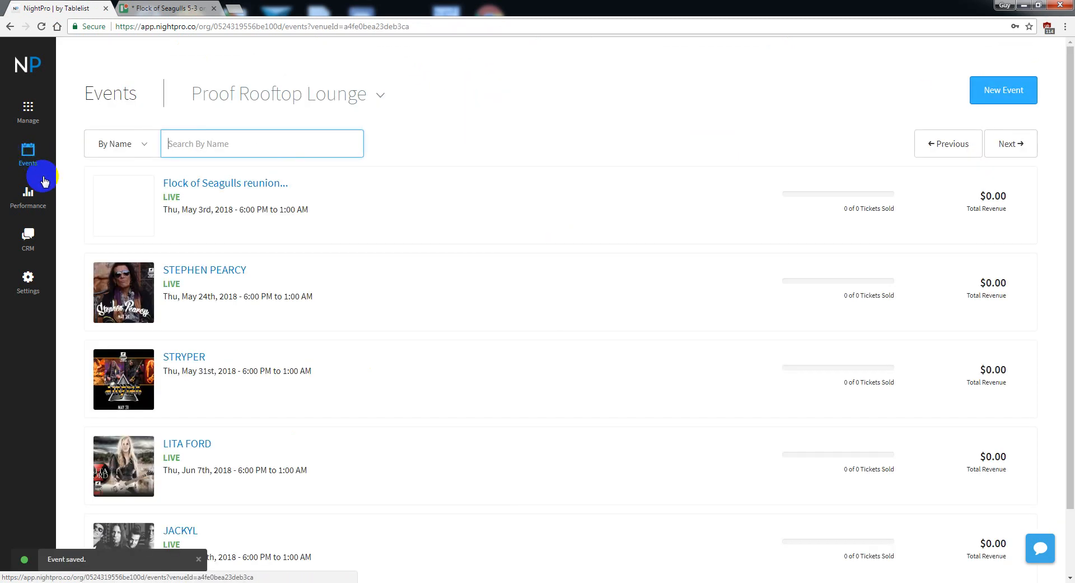